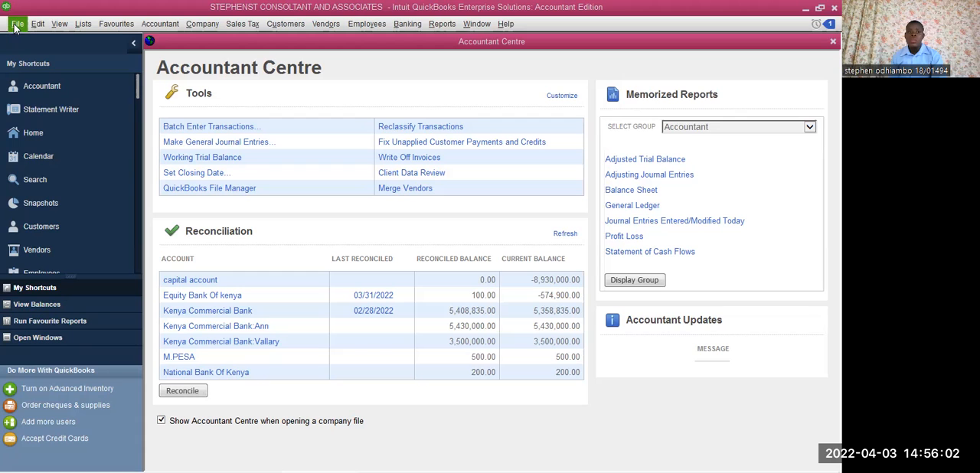
left_click(18, 25)
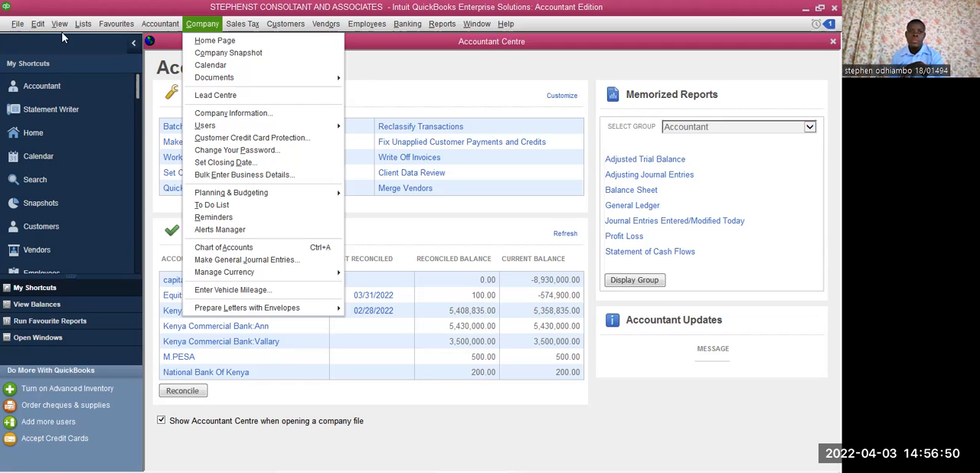
mouse_move(14, 28)
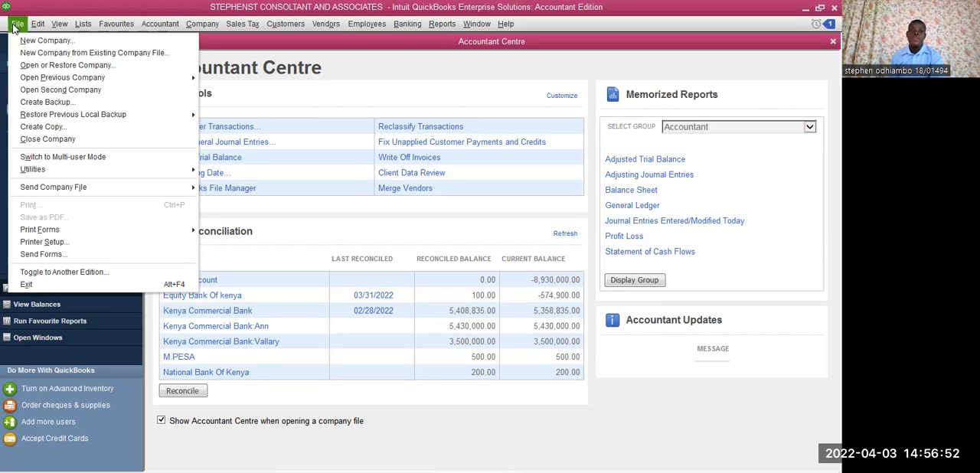
mouse_move(46, 27)
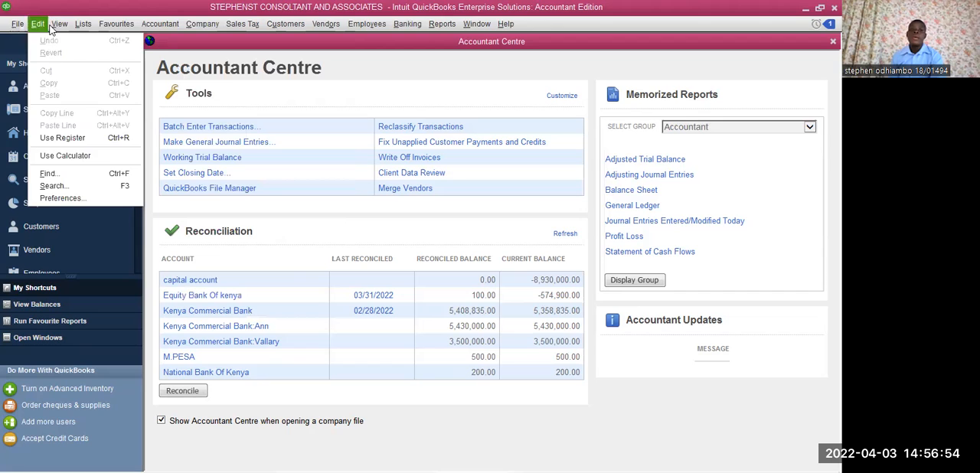
key("Escape")
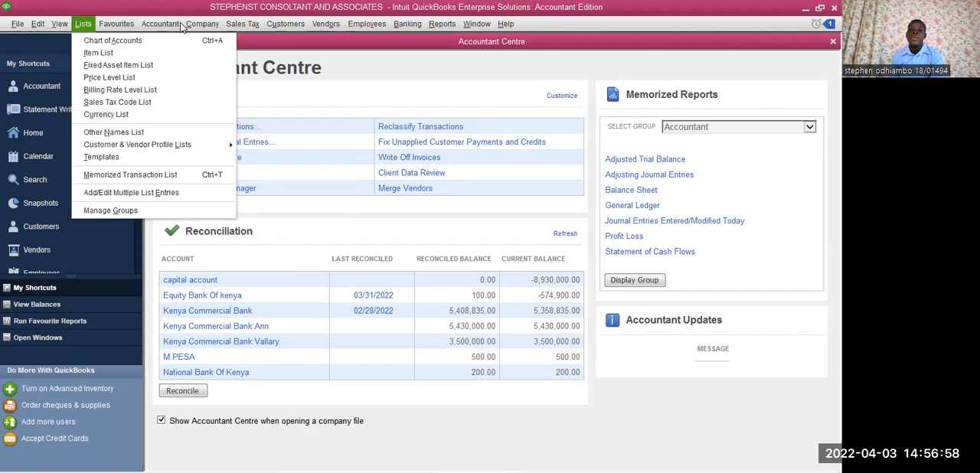
mouse_move(142, 28)
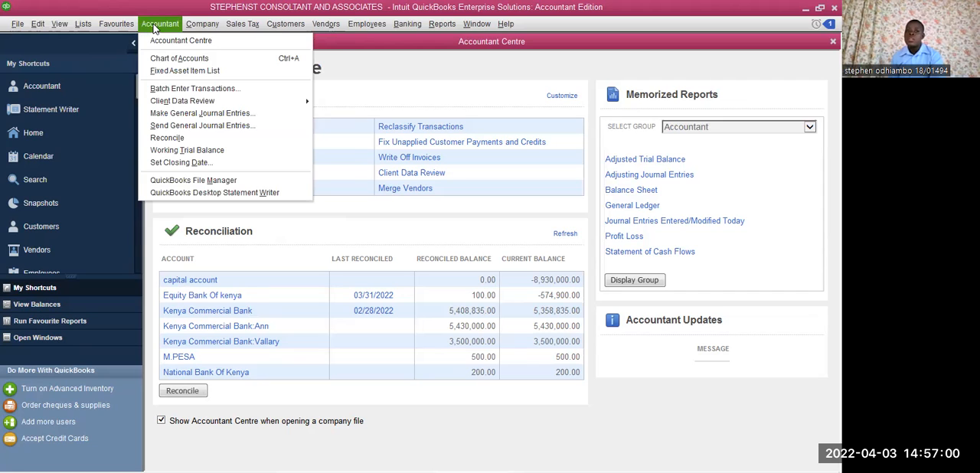
mouse_move(195, 28)
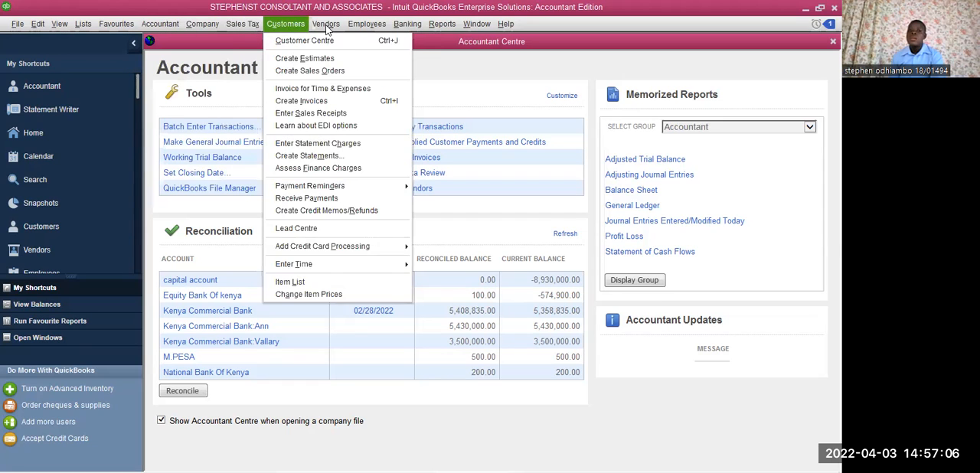
mouse_move(327, 29)
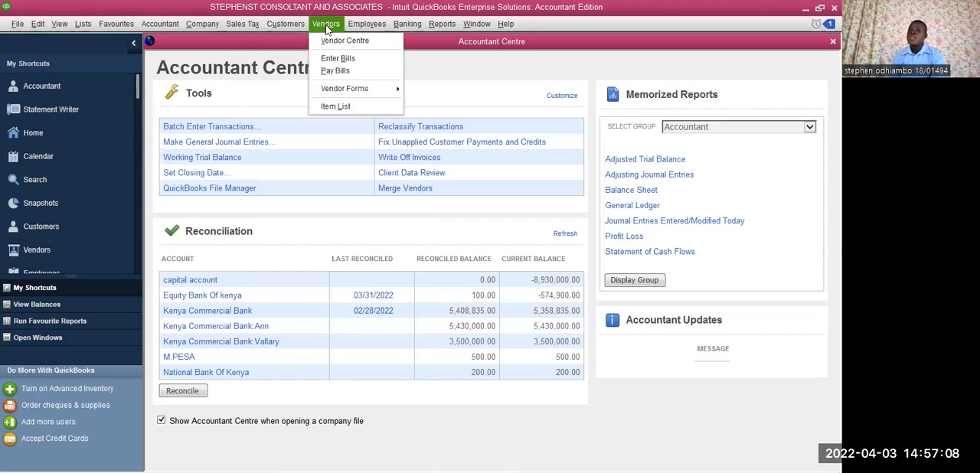
left_click(329, 28)
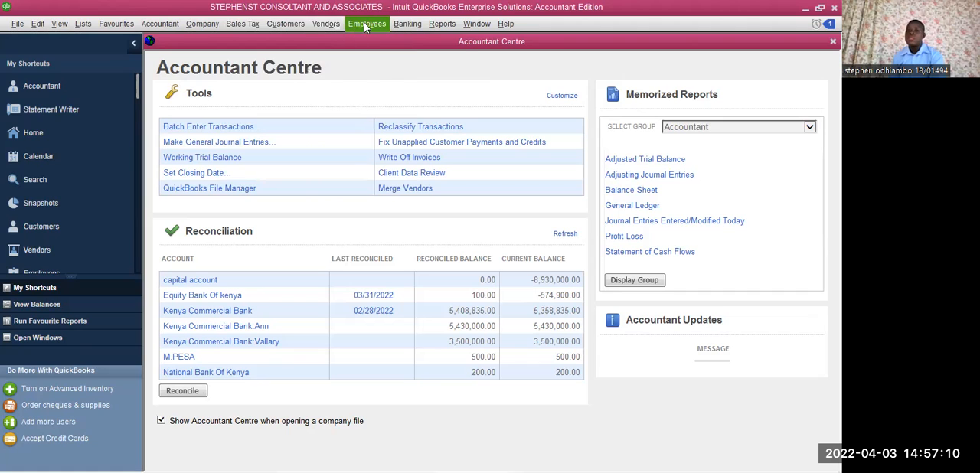
left_click(366, 26)
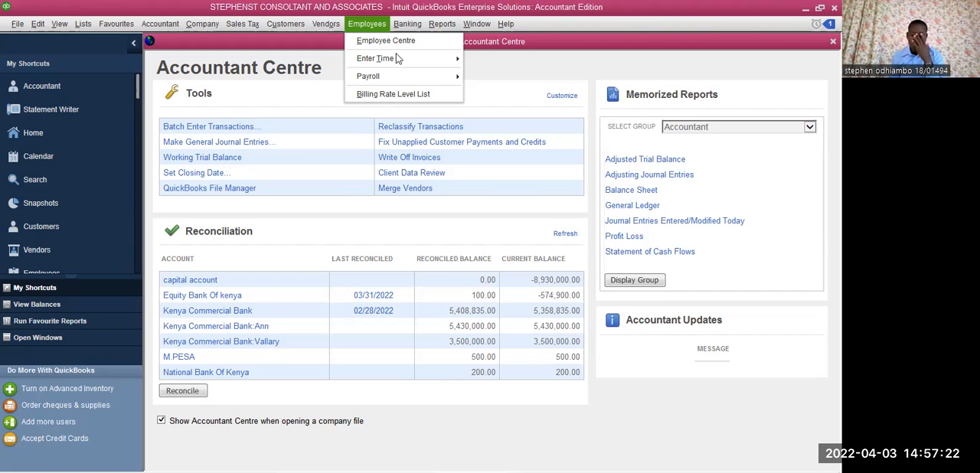
key("Right")
key("Right")
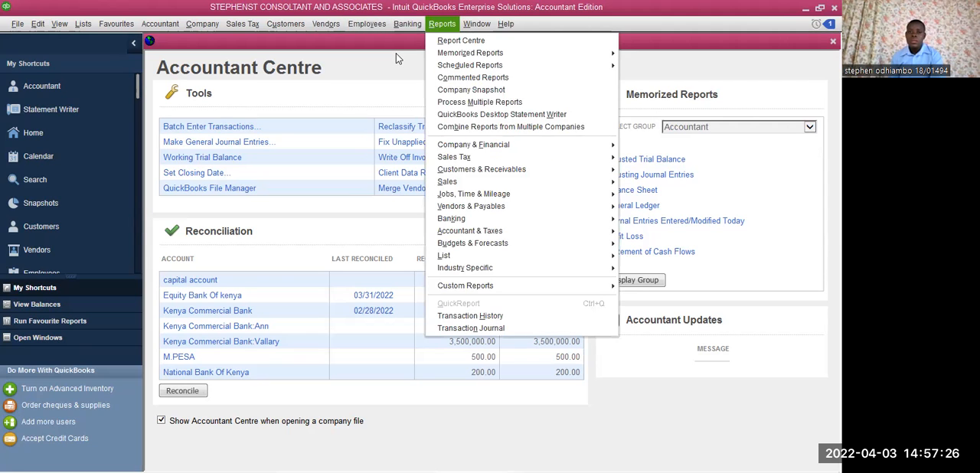
left_click(472, 27)
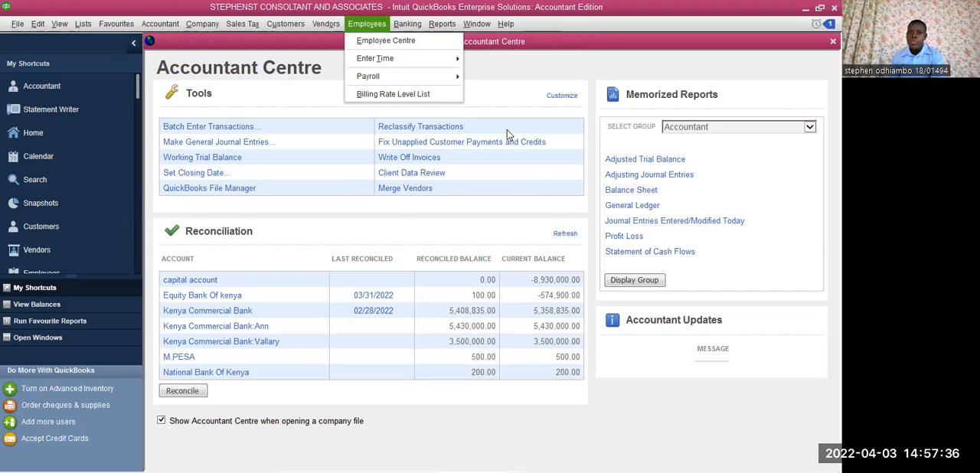
left_click(208, 27)
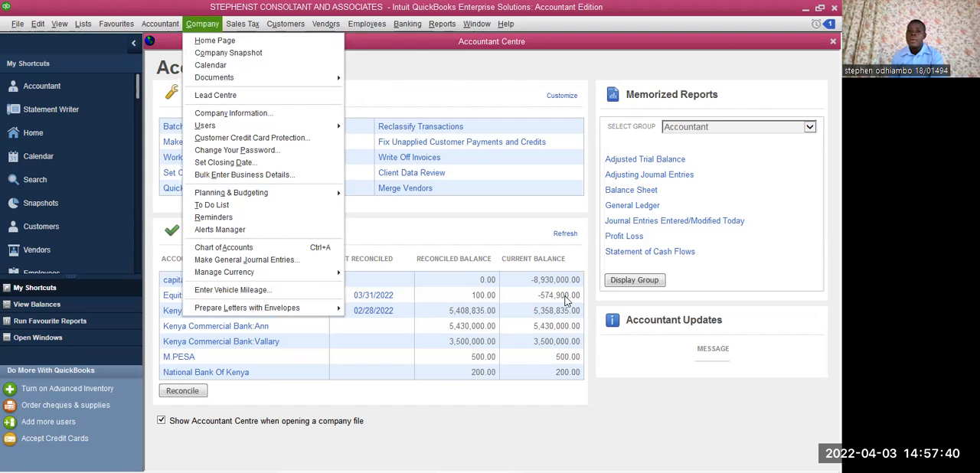
key("Right")
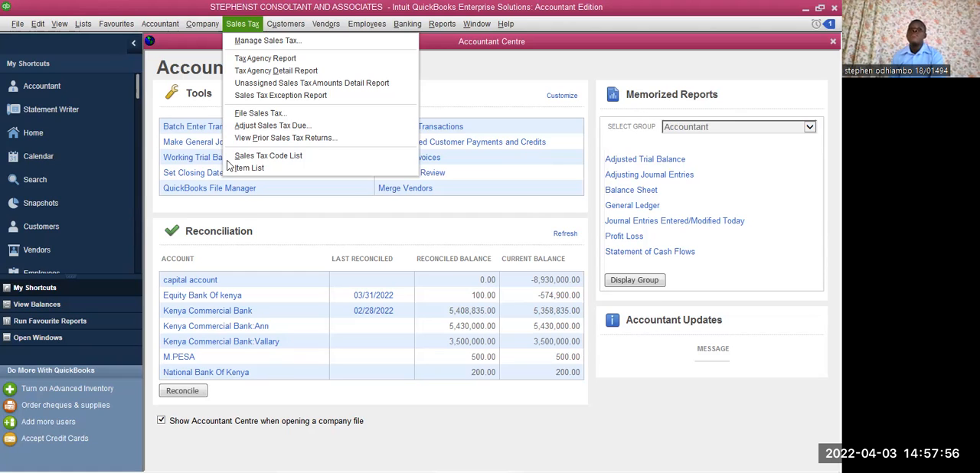
- Open the preferences and review the Desktop View settings and the company Sales Tax settings, including the tax codes for taxable items
left_click(40, 25)
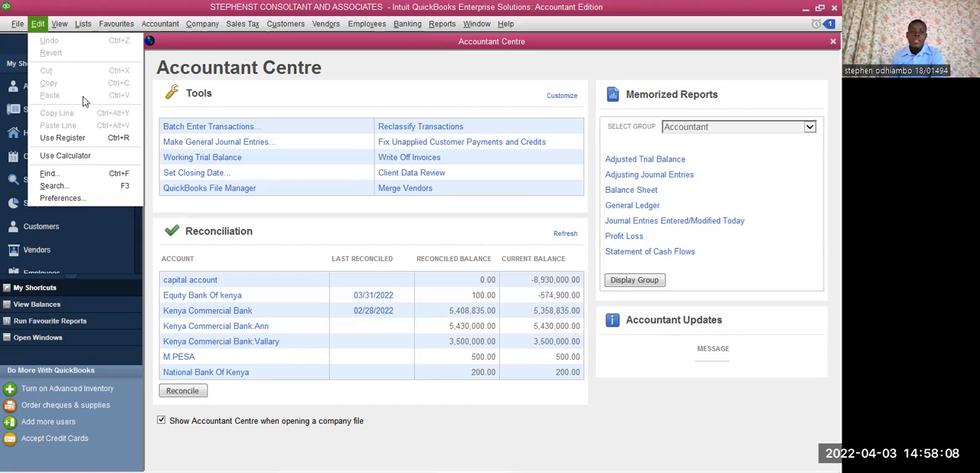
left_click(101, 196)
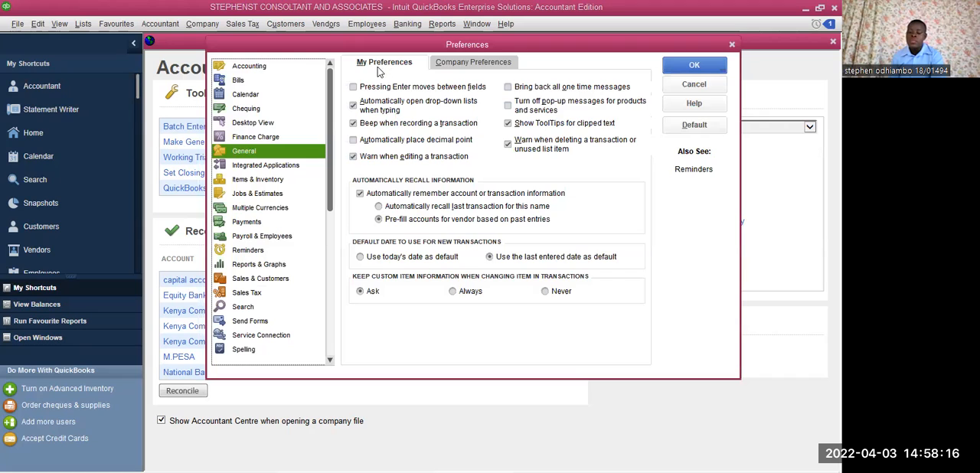
key("Down")
left_click(244, 138)
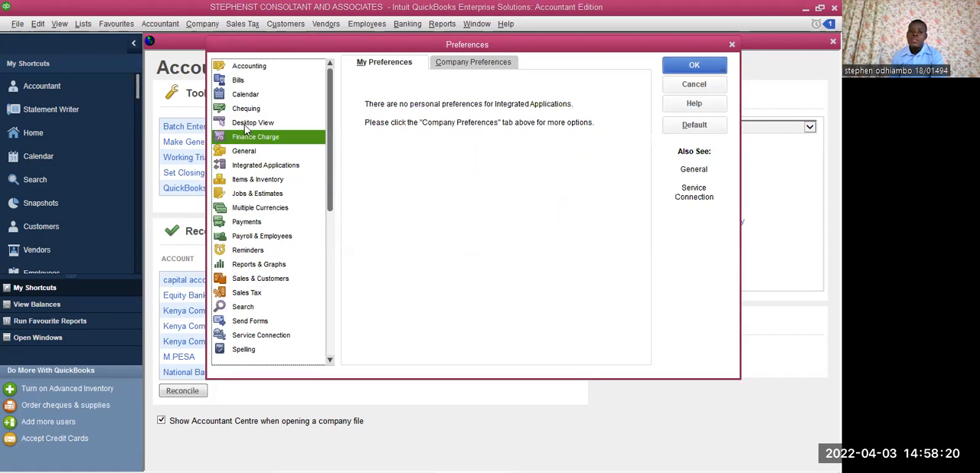
left_click(245, 124)
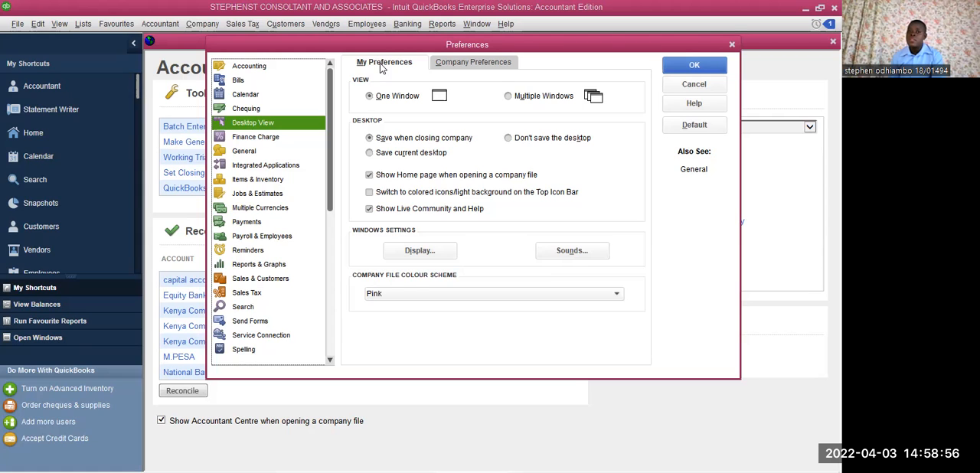
left_click(481, 68)
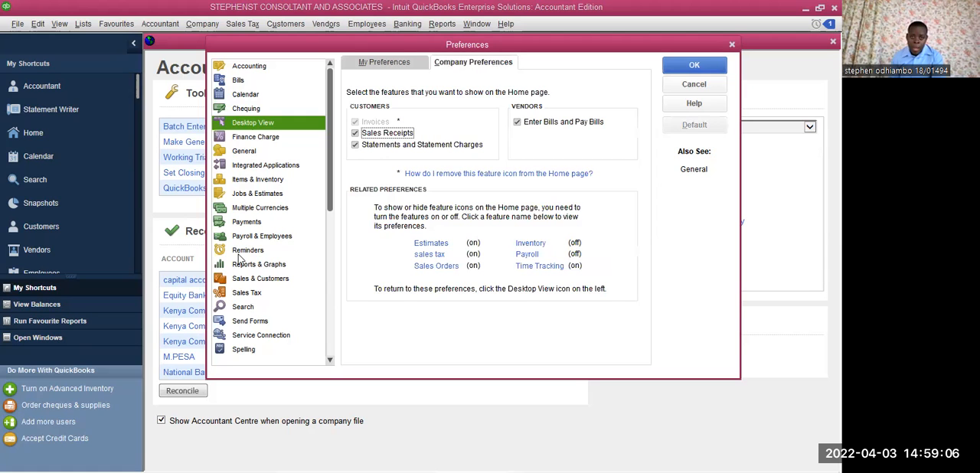
left_click(255, 292)
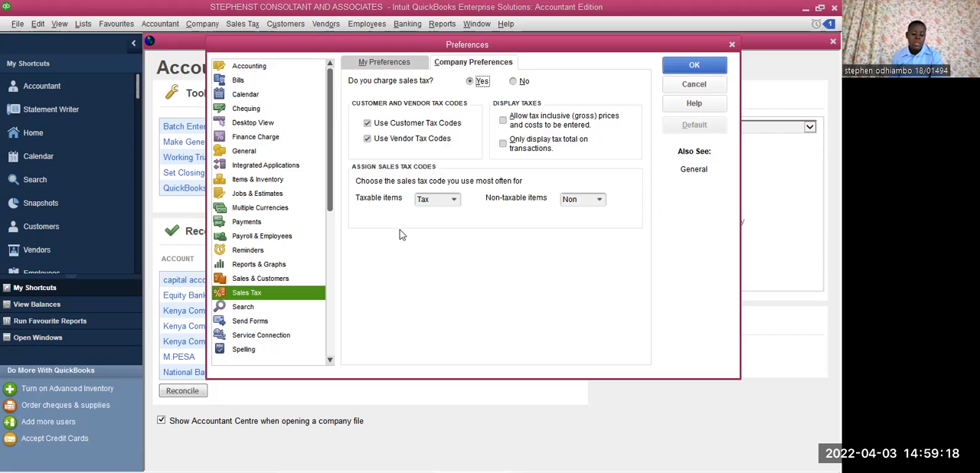
left_click(453, 201)
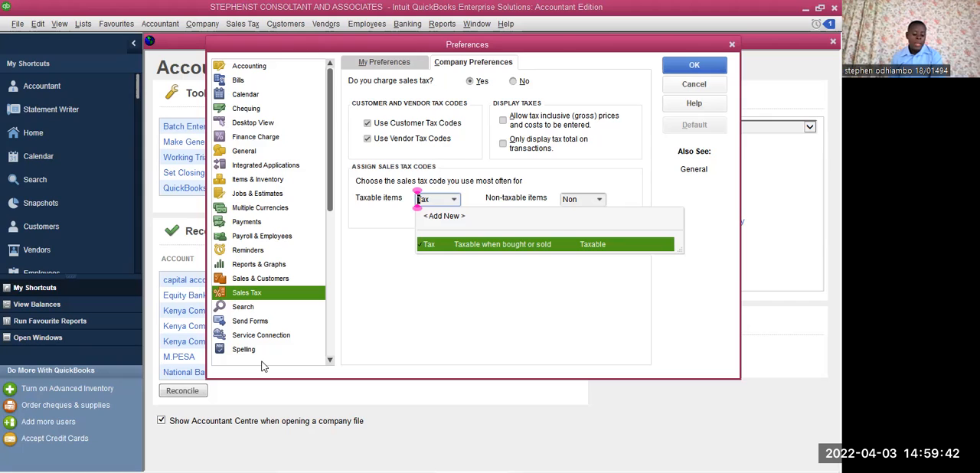
- Open the Item List to view the company's service and sales tax items
left_click(157, 24)
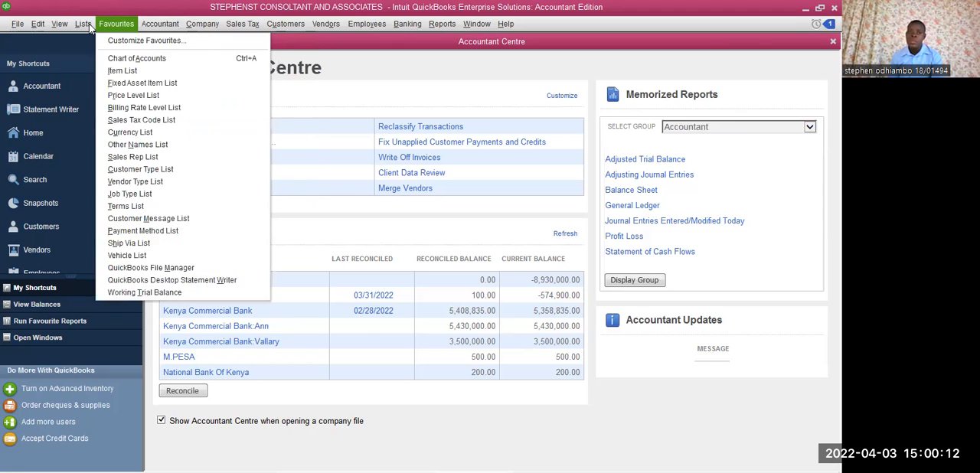
mouse_move(89, 28)
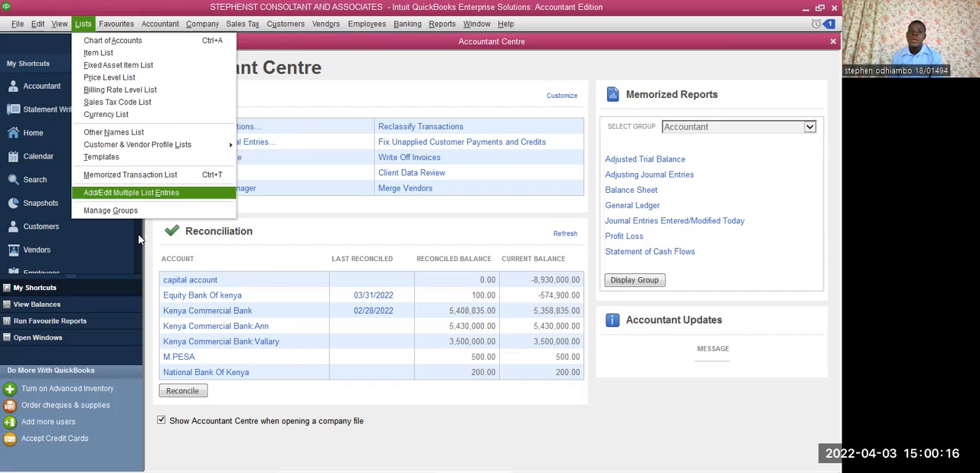
left_click(95, 53)
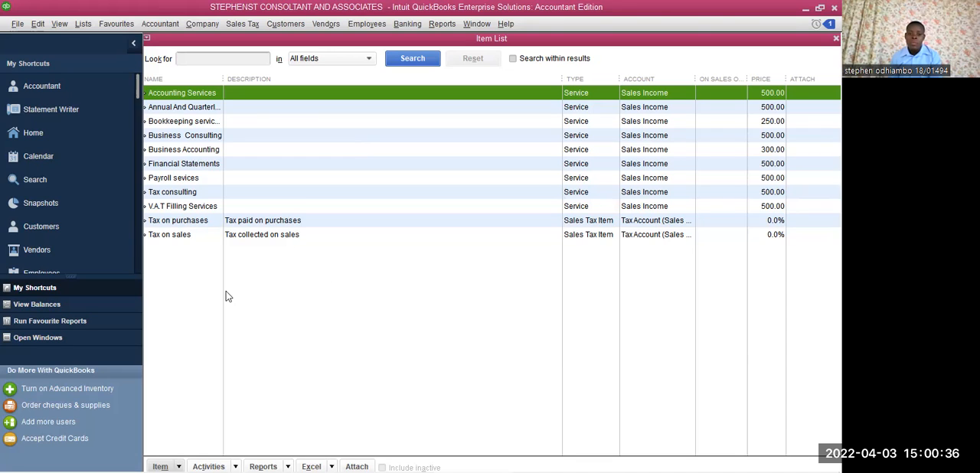
left_click(161, 466)
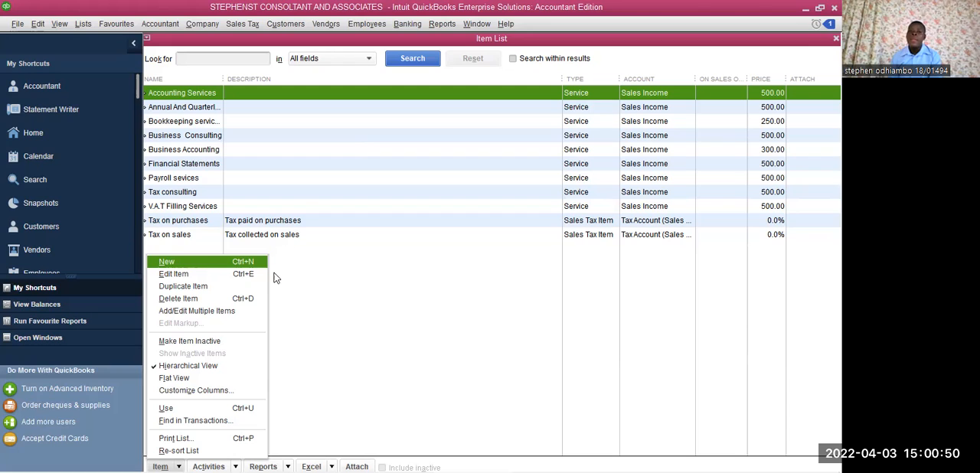
left_click(216, 261)
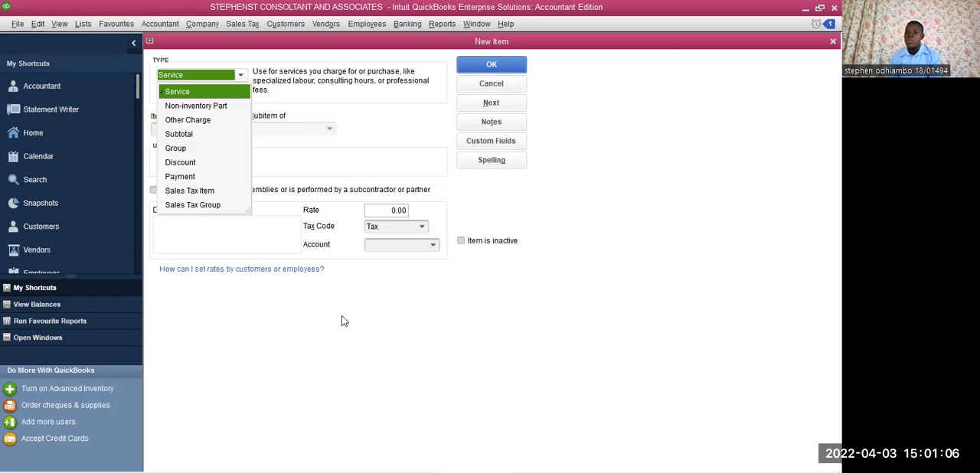
left_click(239, 75)
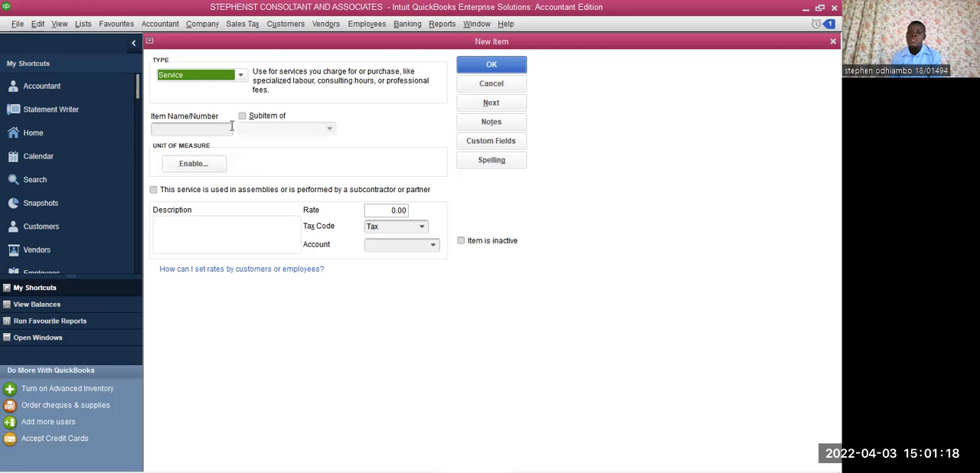
left_click(230, 128)
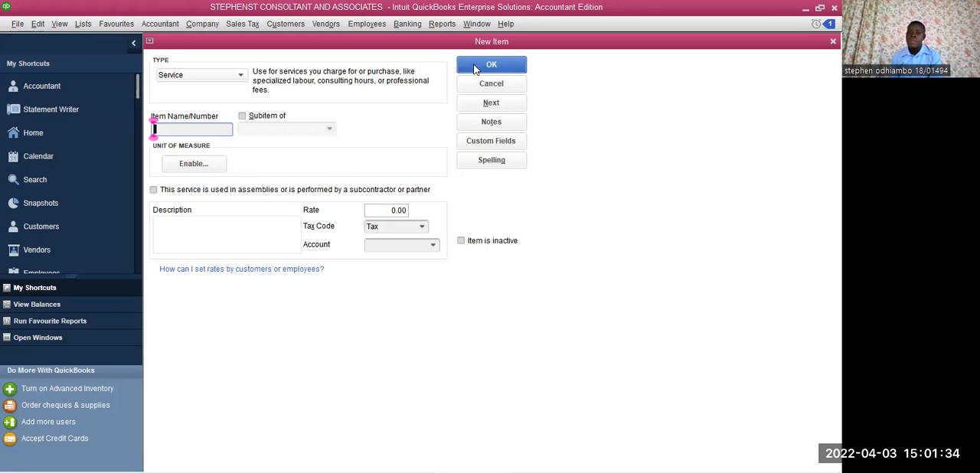
key("Escape")
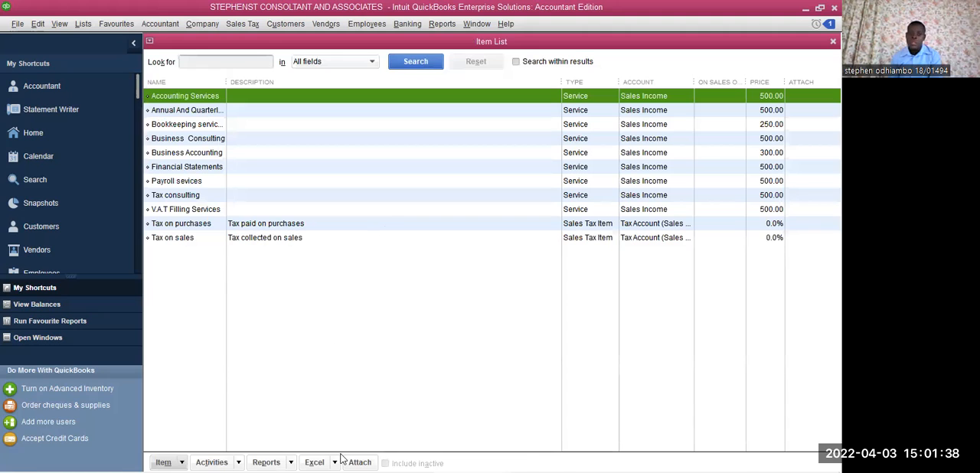
- Open the Chart of Accounts in place of the Item List
mouse_move(340, 458)
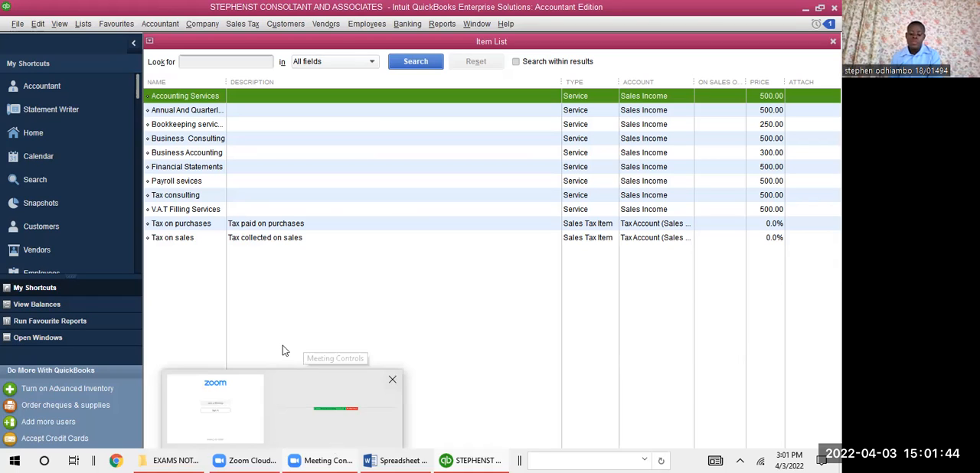
left_click(83, 23)
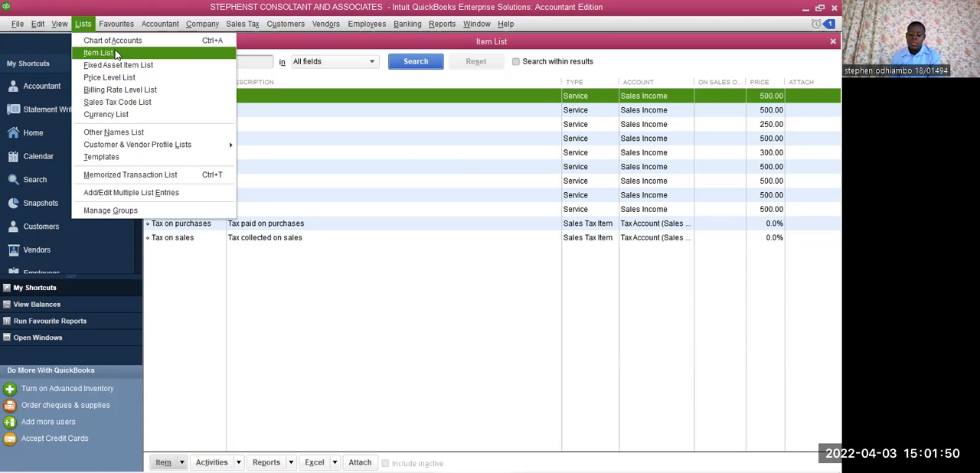
left_click(114, 23)
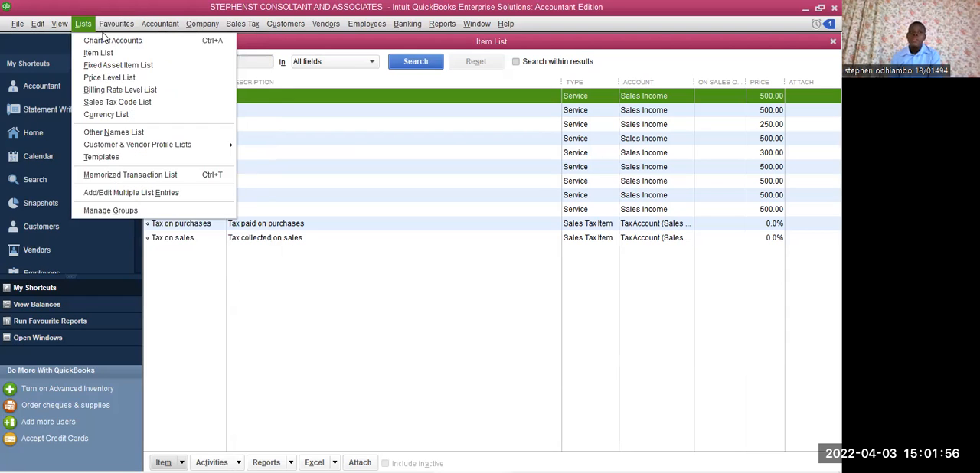
left_click(94, 26)
left_click(115, 25)
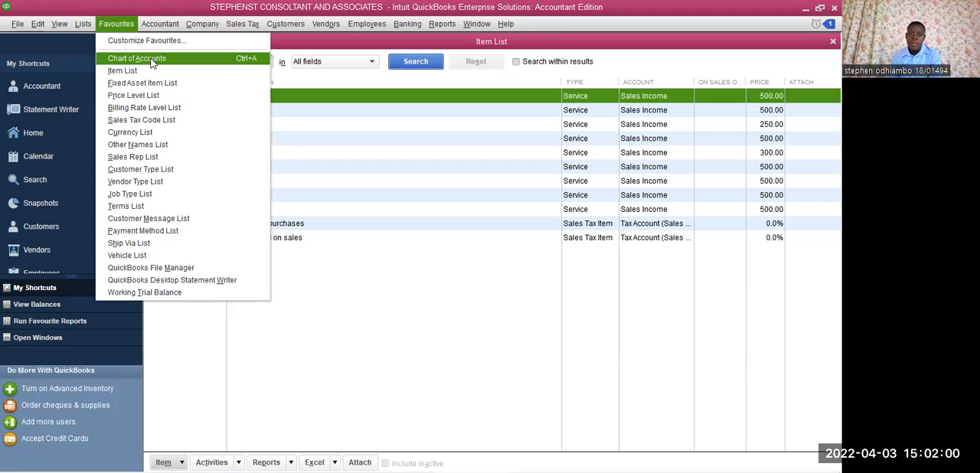
left_click(152, 61)
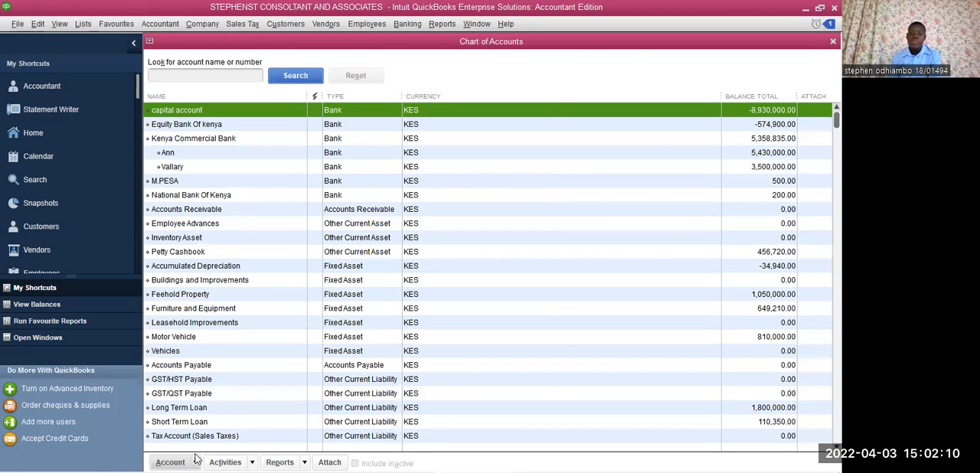
- Start a new account in the Chart of Accounts, try the account types and continue with Expense
mouse_move(191, 468)
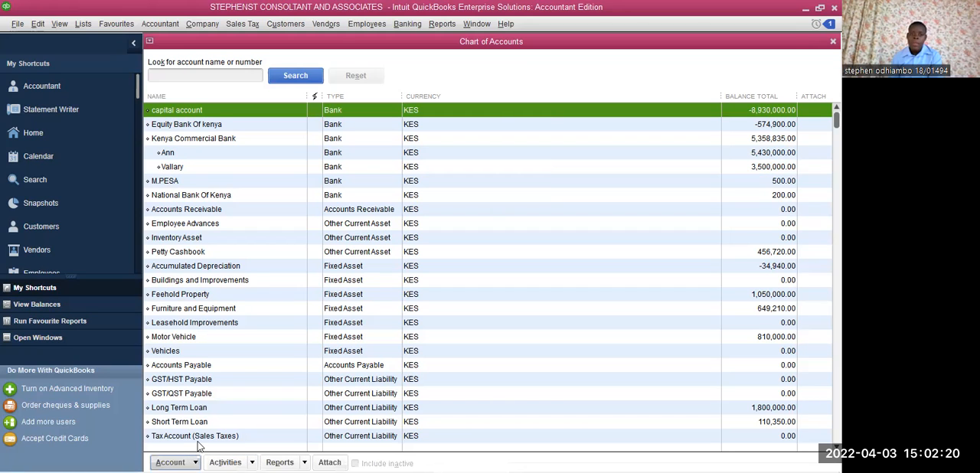
left_click(172, 461)
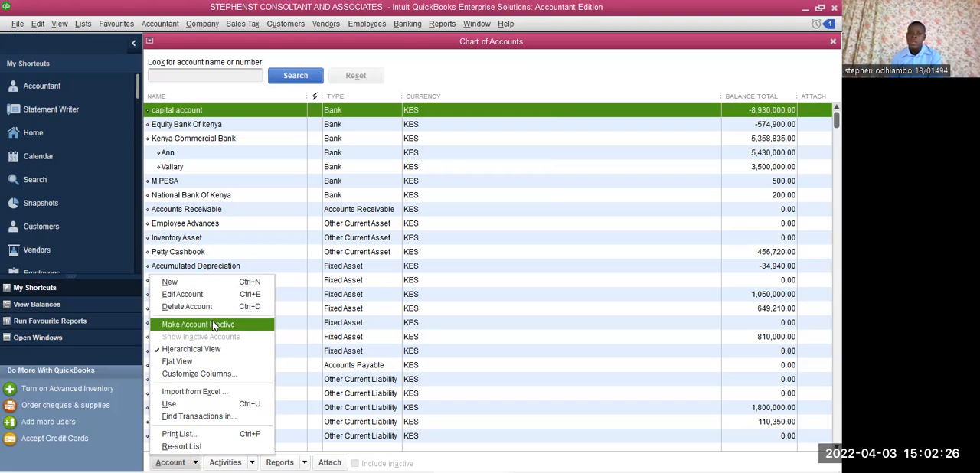
left_click(186, 287)
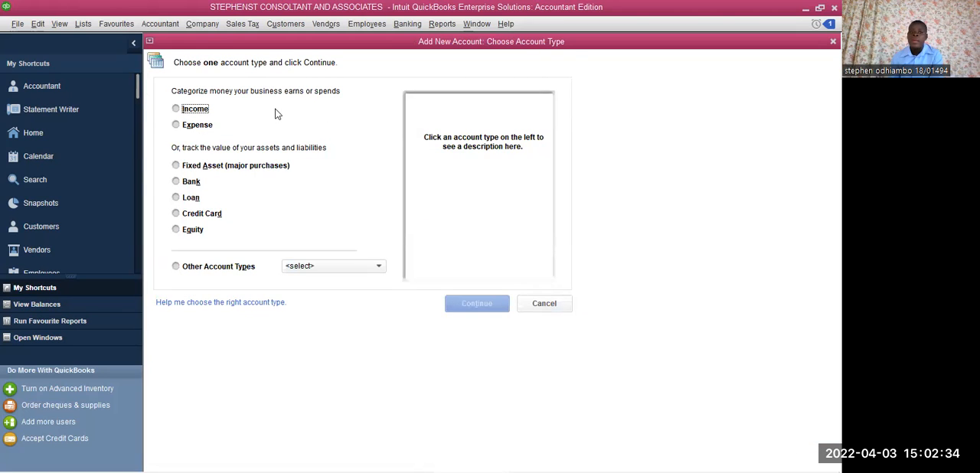
left_click(180, 110)
left_click(179, 126)
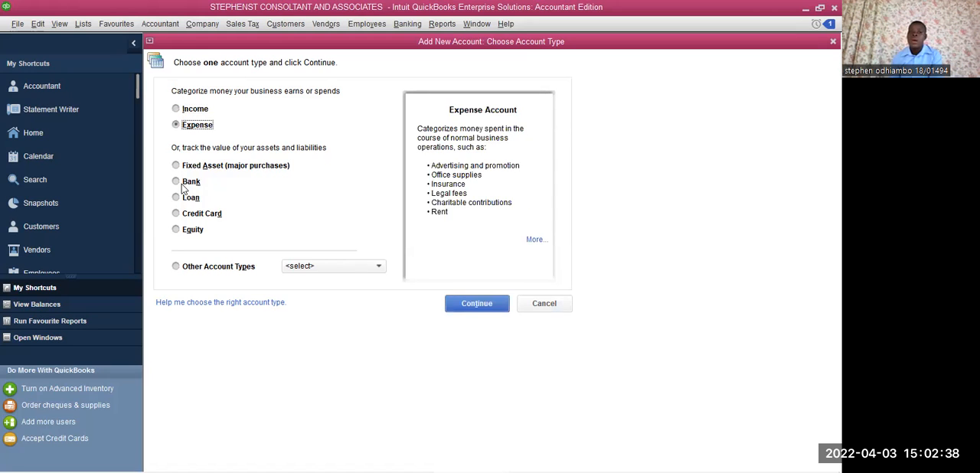
left_click(181, 185)
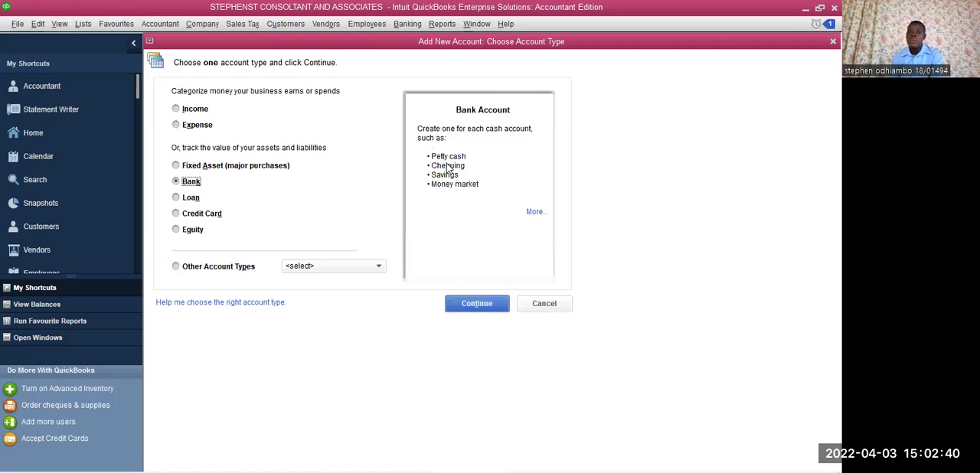
left_click(176, 126)
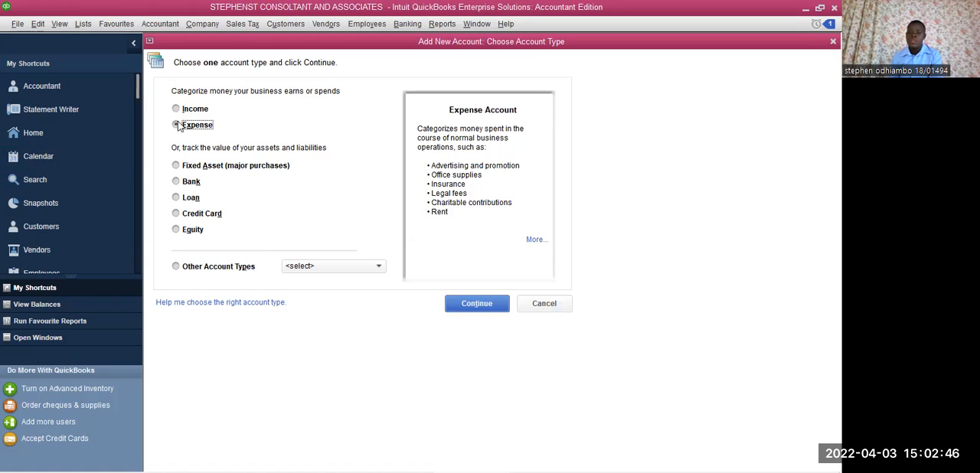
left_click(484, 307)
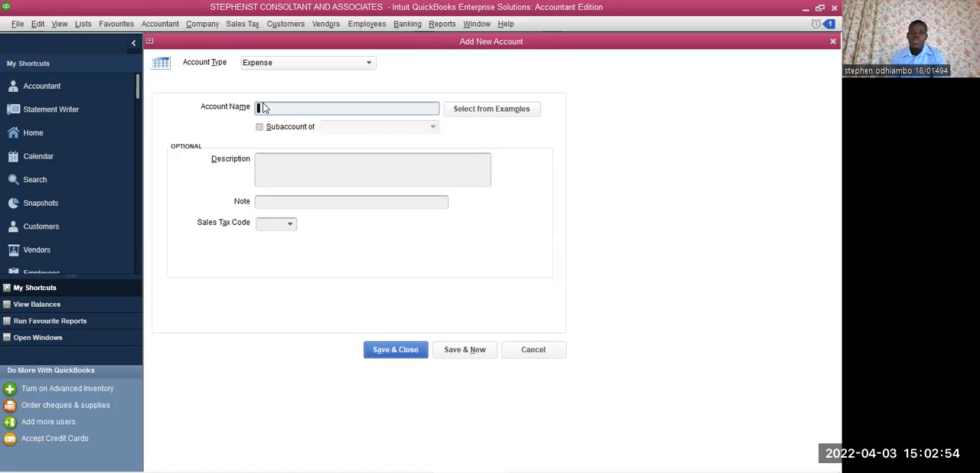
left_click(261, 108)
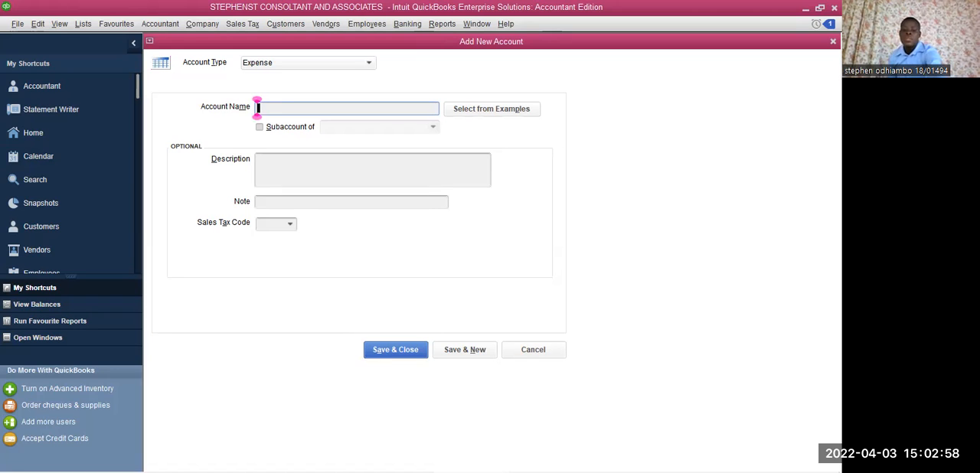
type("TRA")
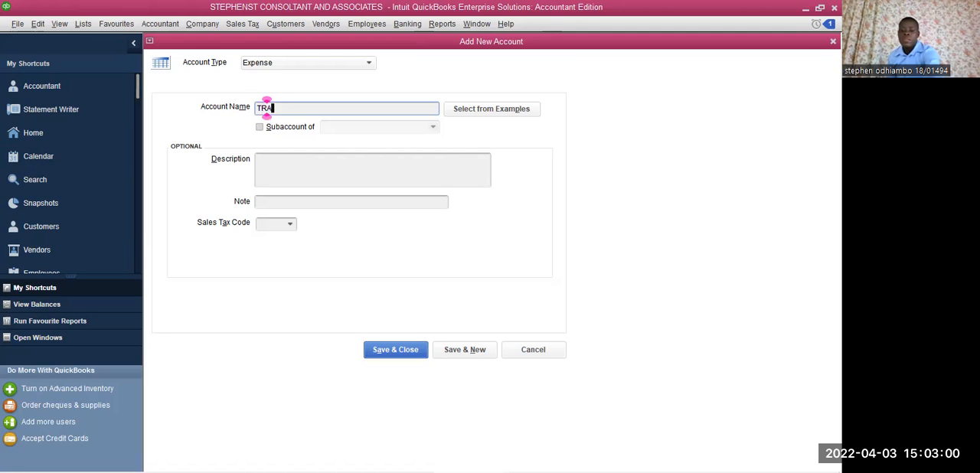
type("VELLIN")
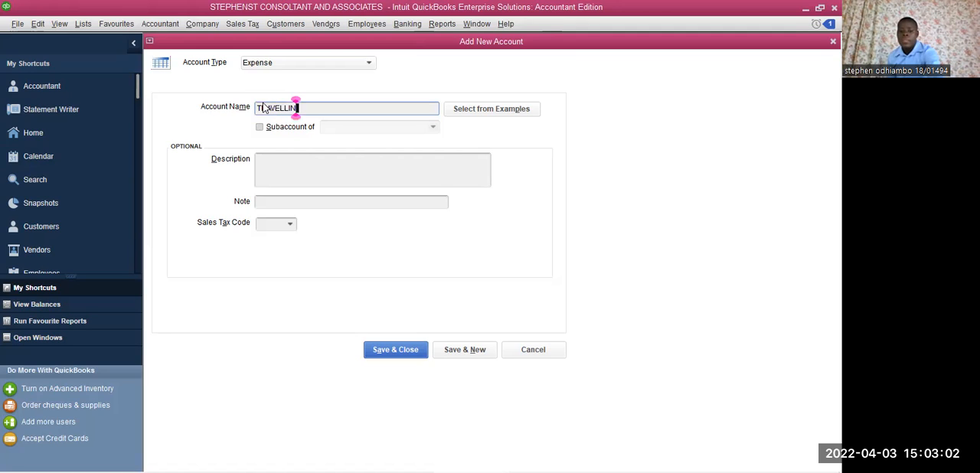
left_click(267, 108)
type("EXPEN")
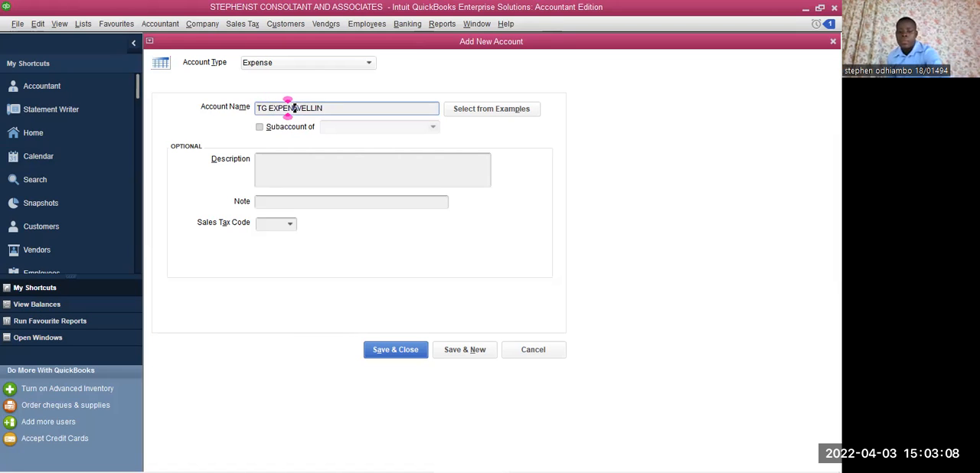
type("SES")
- Name the expense account TRAVELLING EXPENSES, leave its sales tax code empty and save it to the Chart of Accounts
left_click_drag(351, 107, 270, 116)
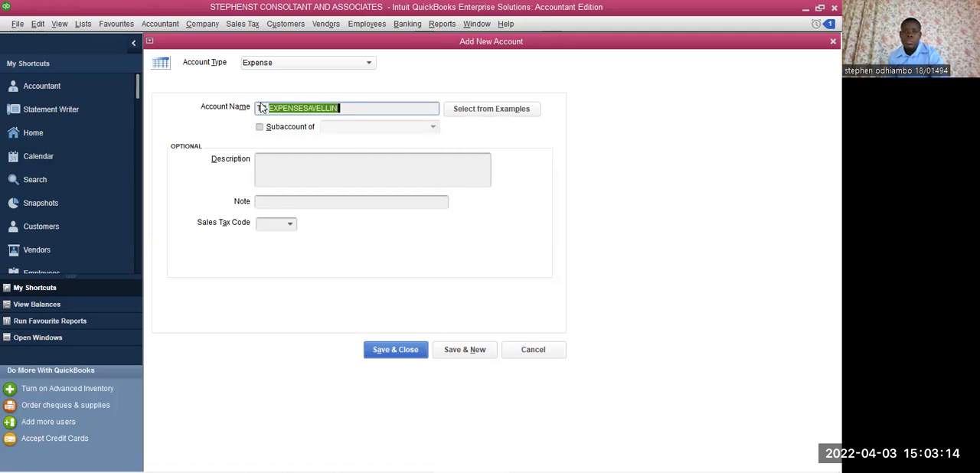
left_click_drag(258, 108, 345, 118)
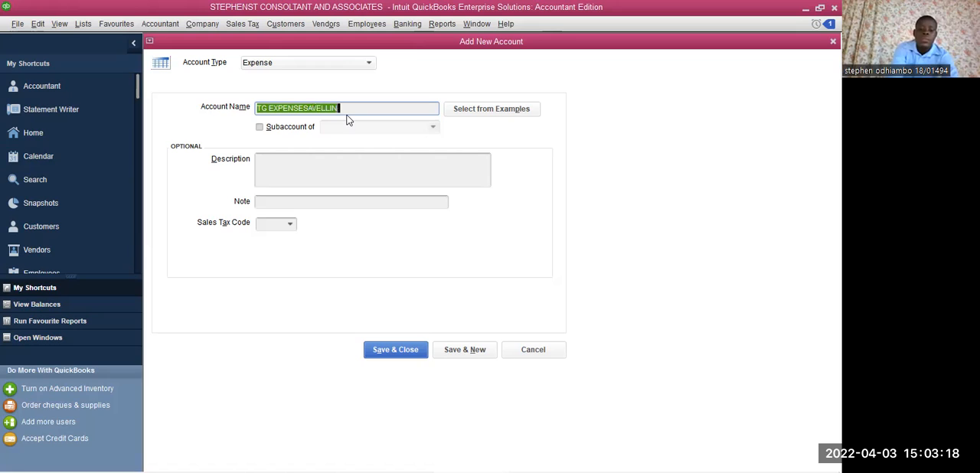
type("TR")
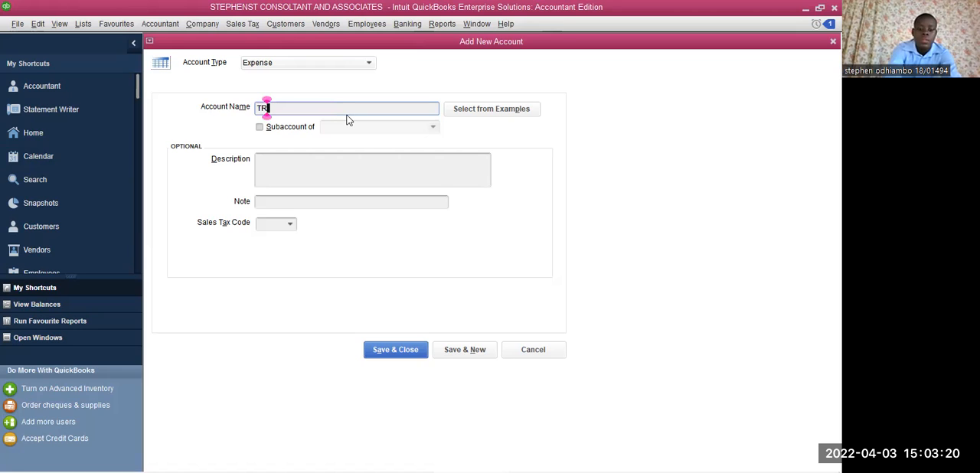
type("A")
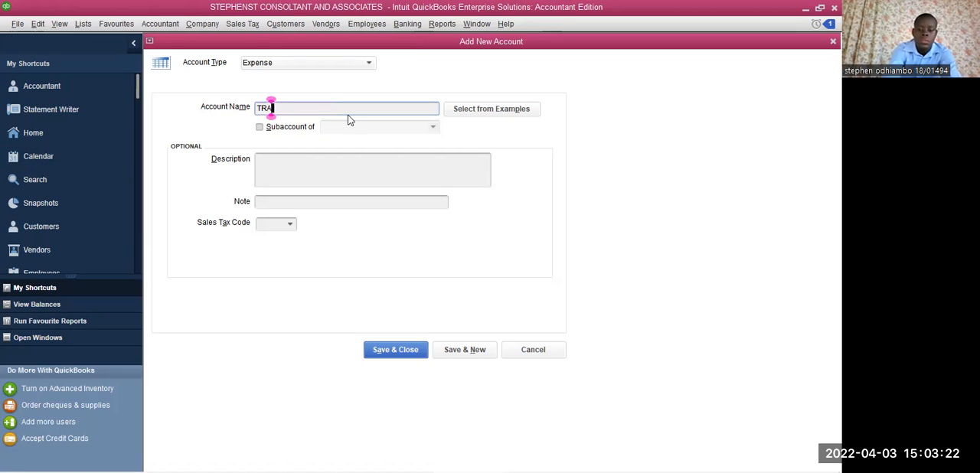
type("VELLIN")
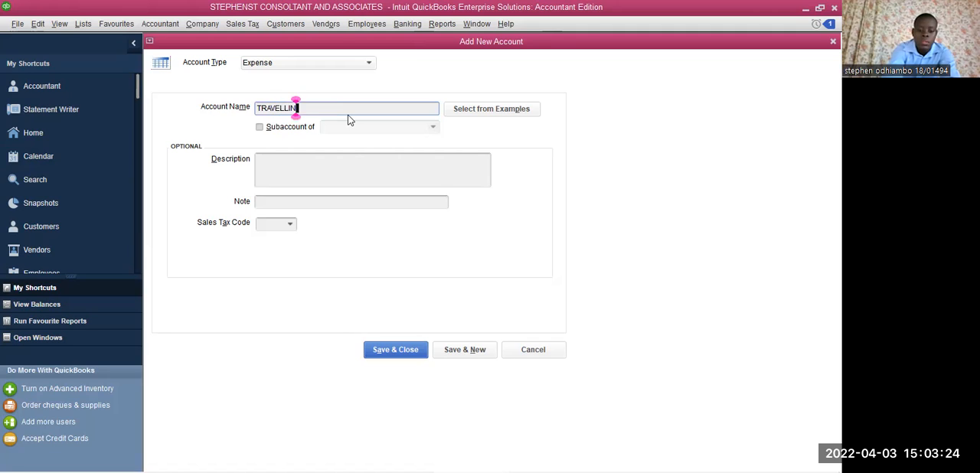
type("G EX")
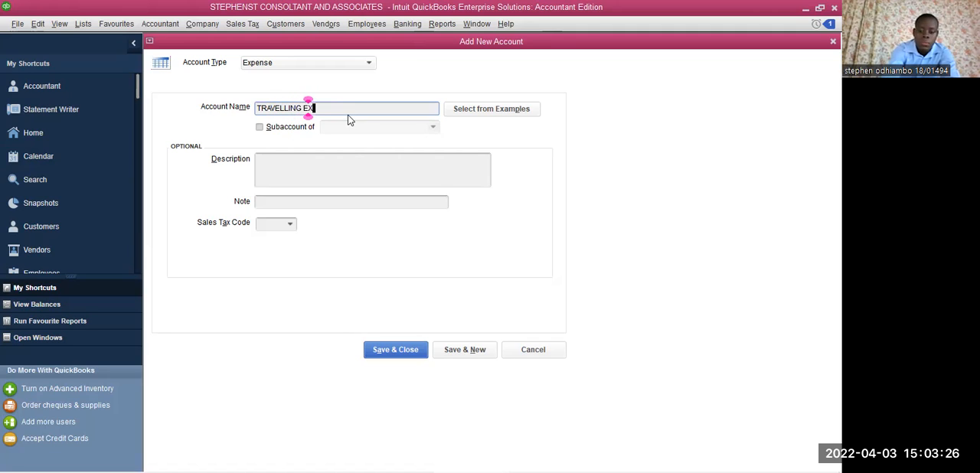
type("PENSES")
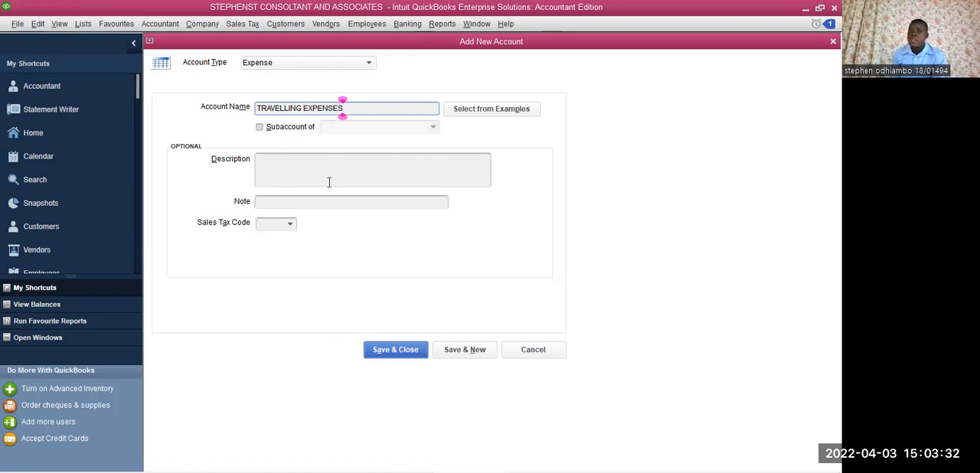
left_click(284, 225)
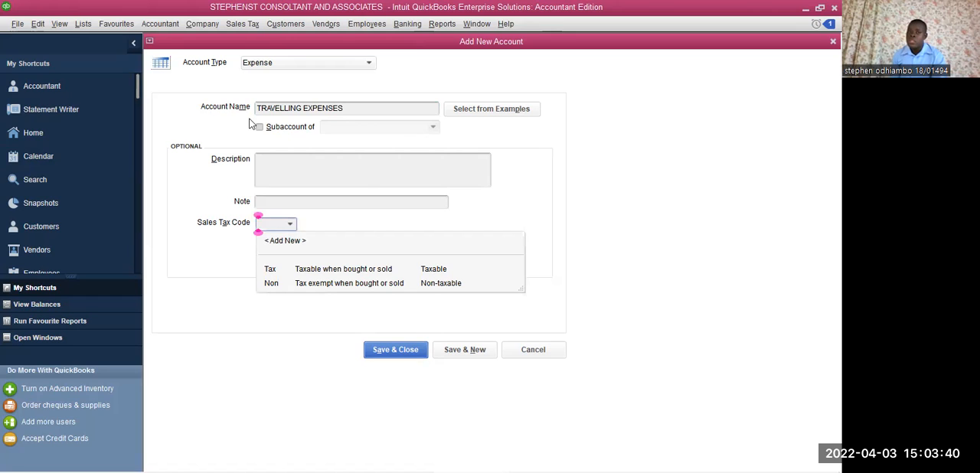
left_click(389, 350)
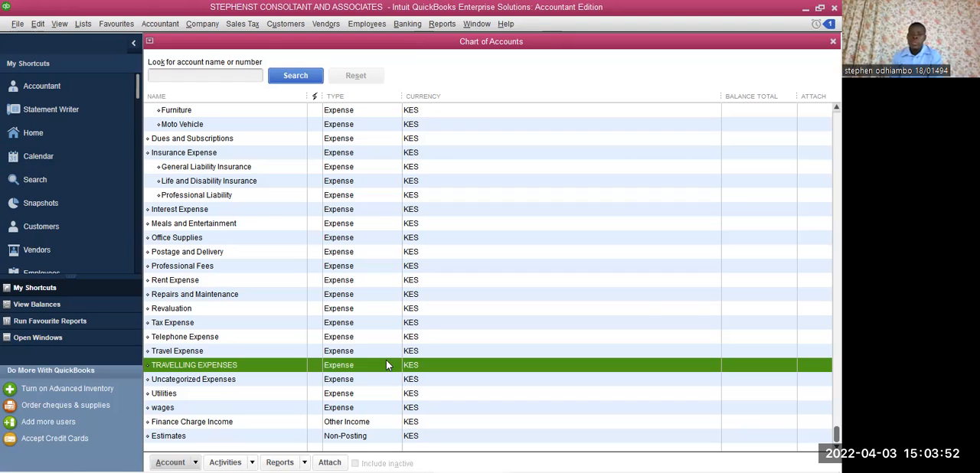
- Look through the list and accountant commands and view the Accountant Centre with its tools, reconciliation and memorized reports
left_click(89, 28)
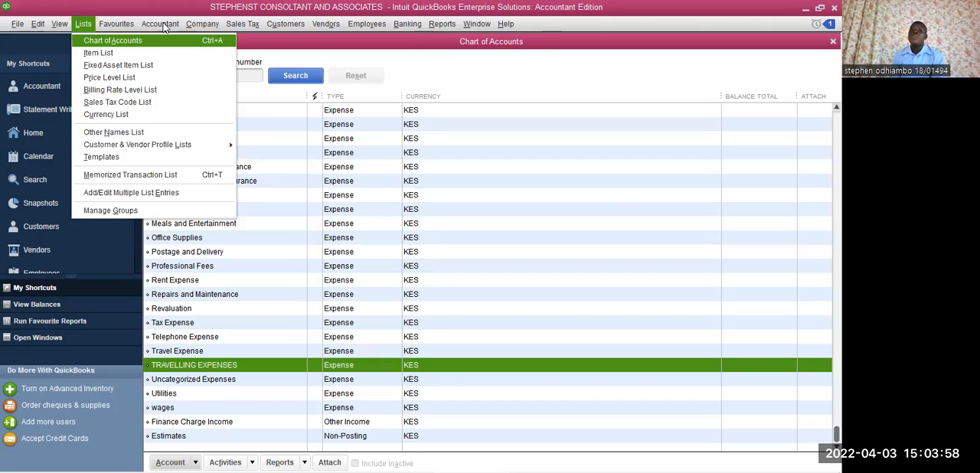
left_click(124, 40)
left_click(163, 25)
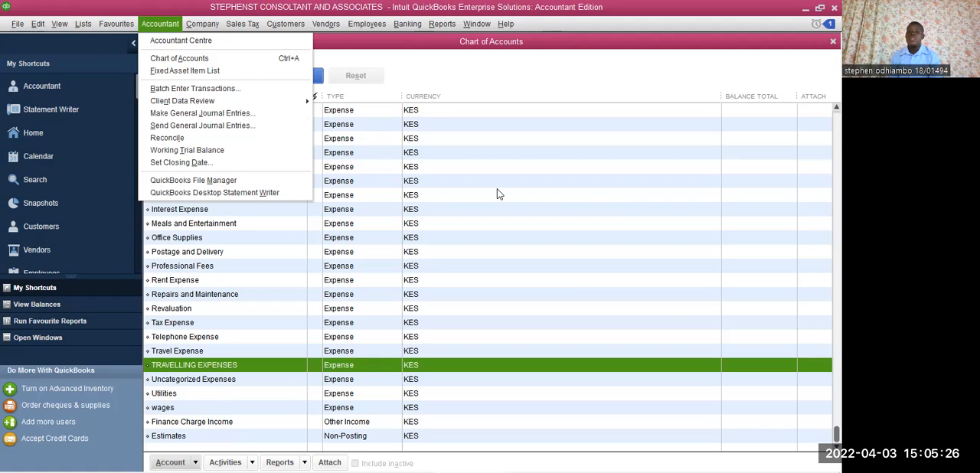
left_click(383, 142)
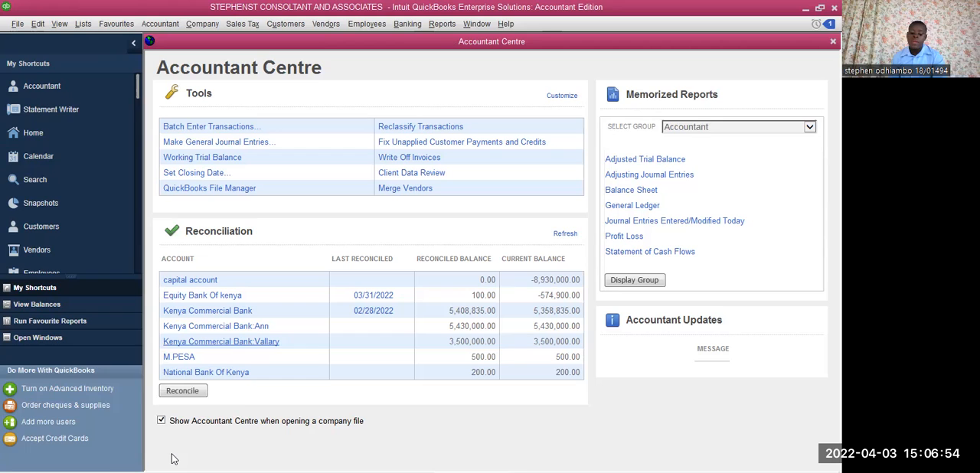
- Open the Vendor Centre to show the active vendors and their transactions
mouse_move(173, 460)
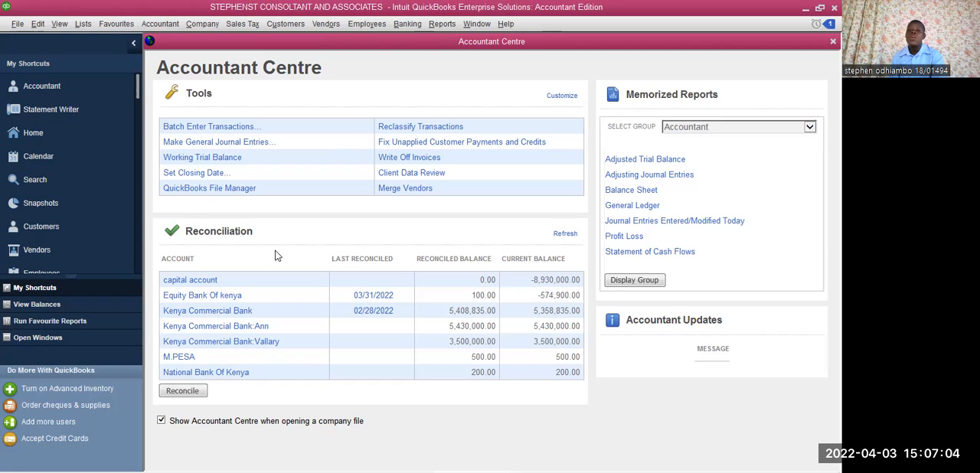
left_click(325, 24)
left_click(337, 38)
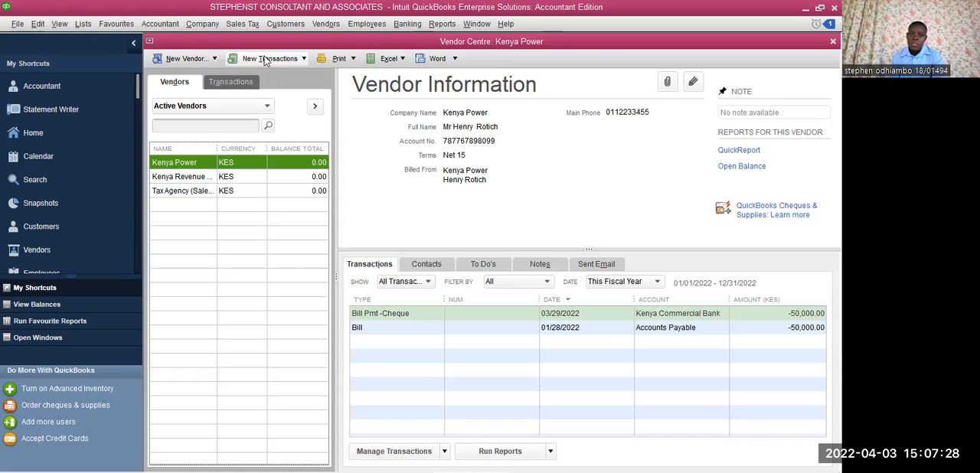
- Open a blank vendor form, review its opening balance, name, job title, phone and email fields, and close it without entering anything
left_click(182, 61)
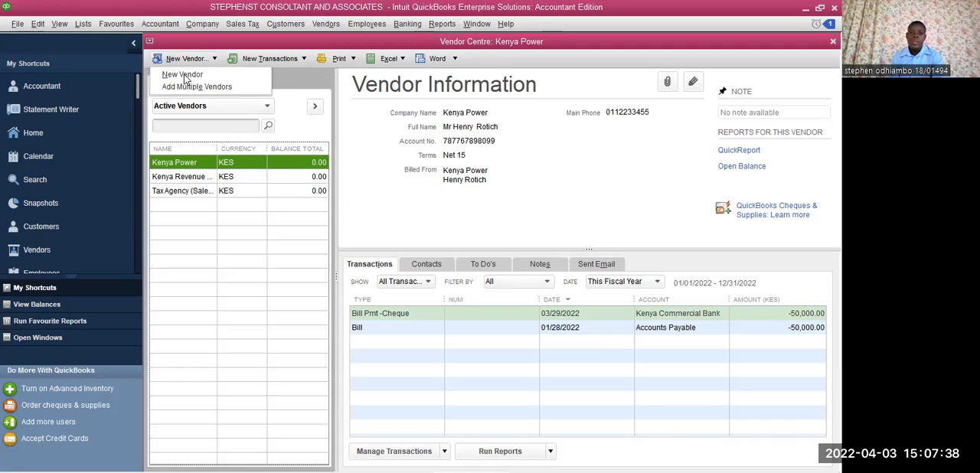
left_click(183, 75)
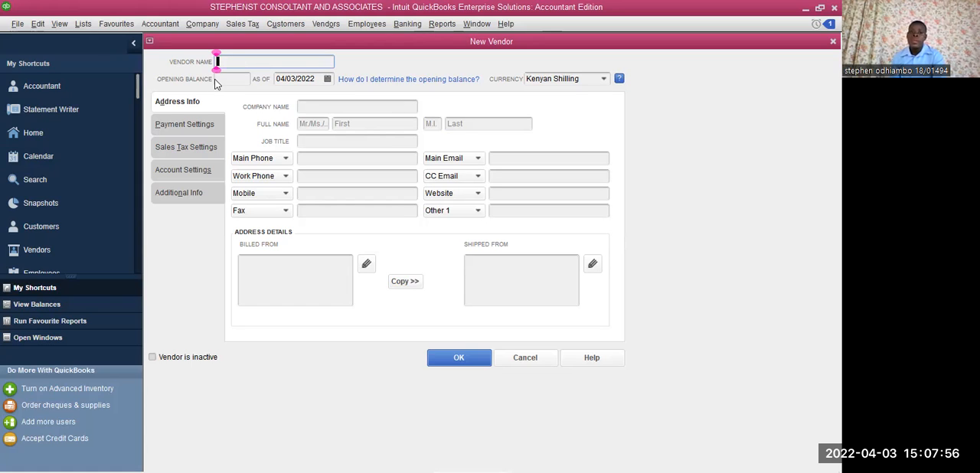
key("Tab")
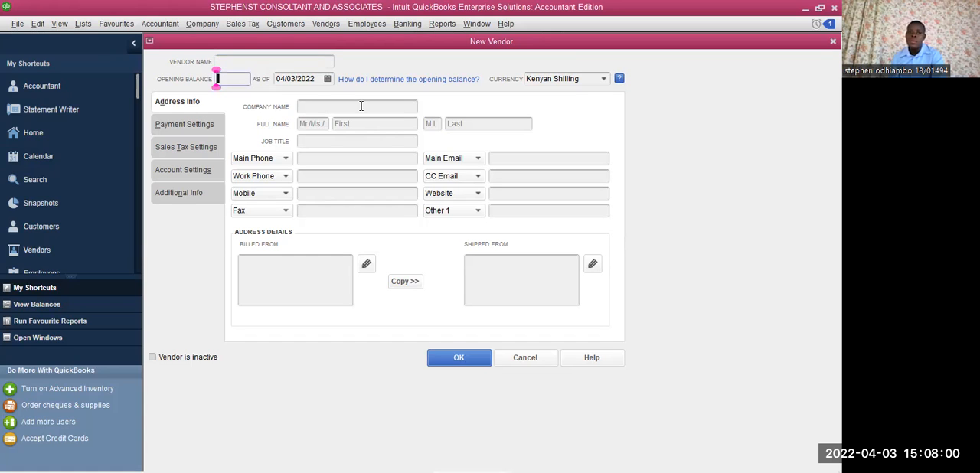
left_click(311, 125)
key("Tab")
key("Tab")
key("Tab")
left_click(308, 141)
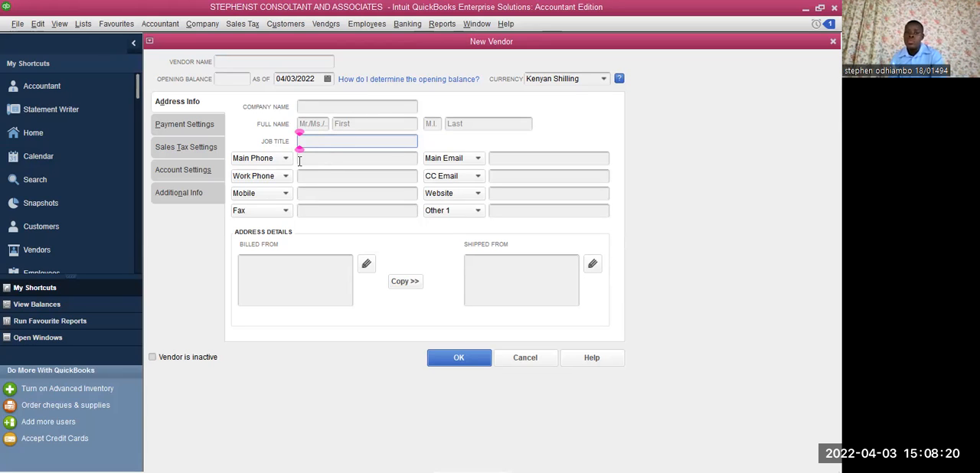
left_click(323, 160)
key("Tab")
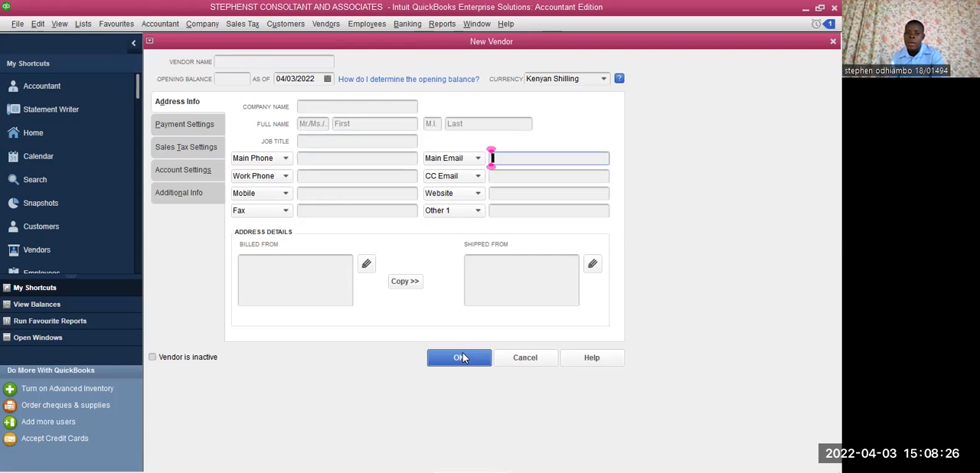
left_click(460, 358)
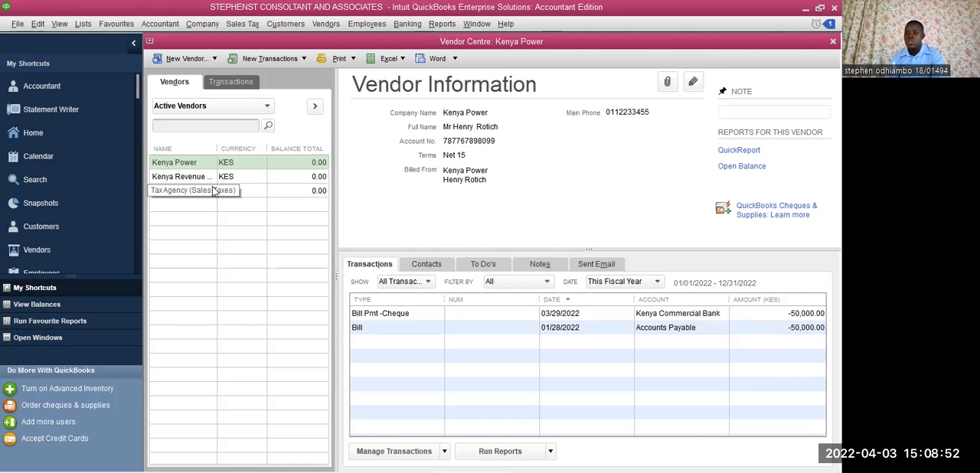
left_click(227, 148)
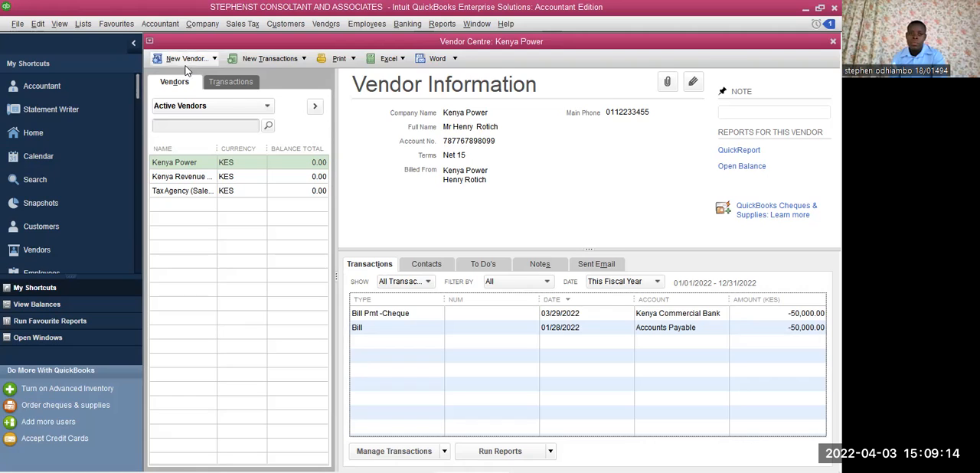
- Open a new vendor form and enter NAIROBI BEAUTY MARKET as the vendor name
left_click(187, 61)
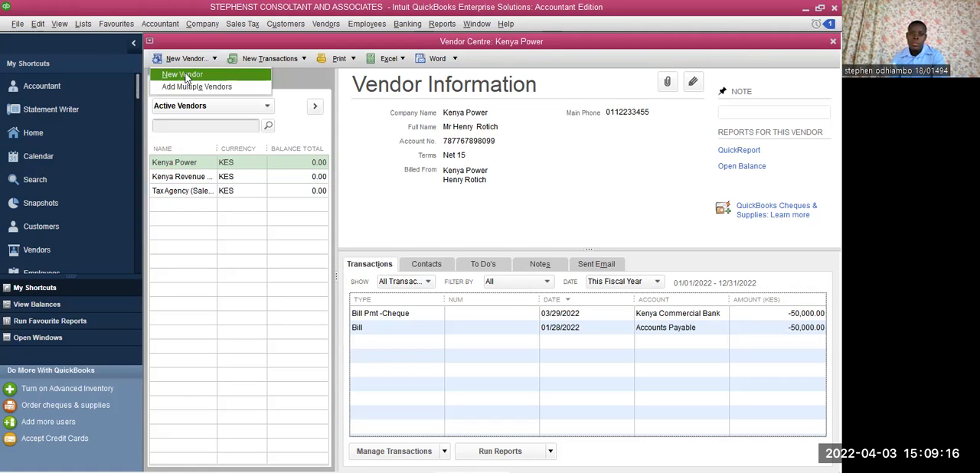
left_click(184, 75)
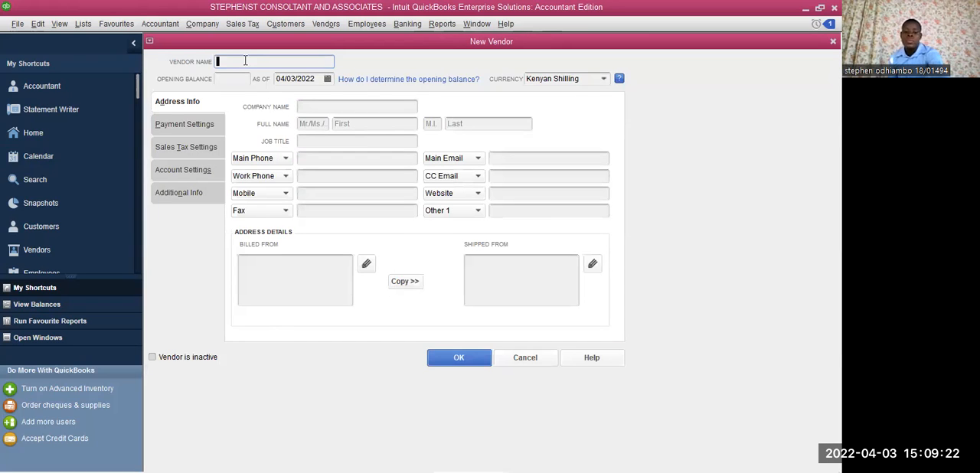
type("NAIROBI B E")
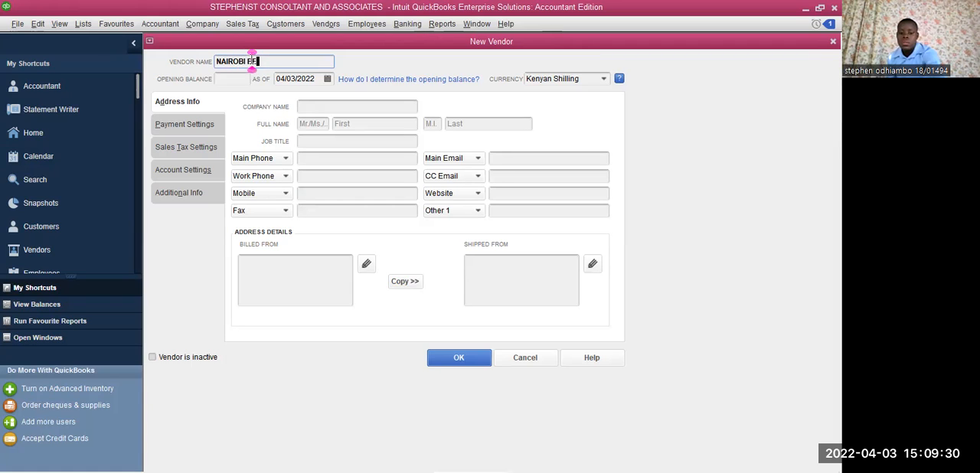
type("EAUTY")
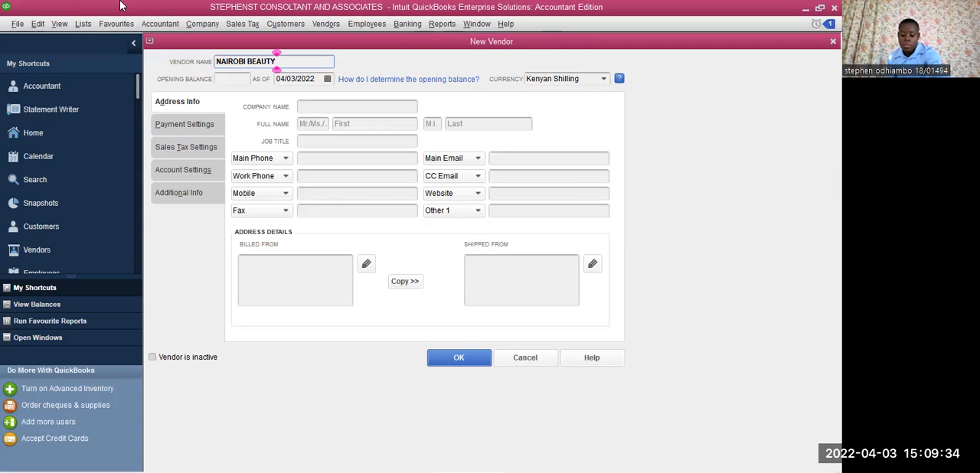
type(" MARKET")
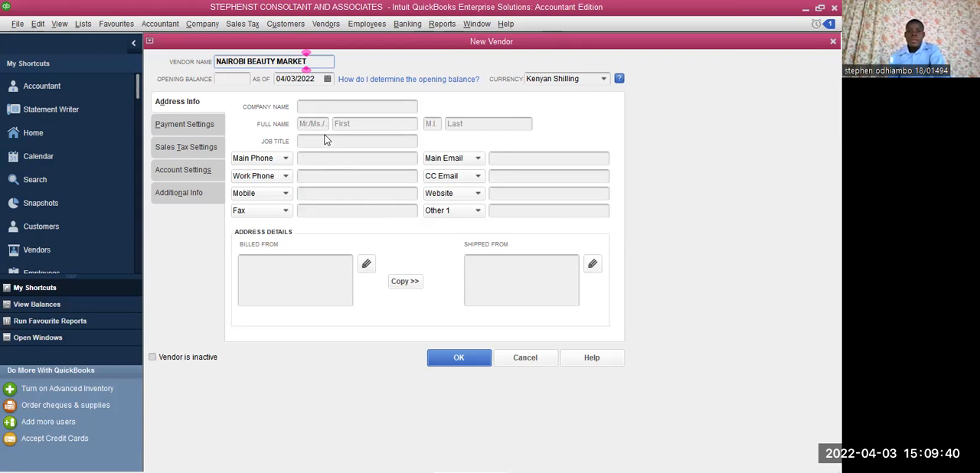
- Copy the vendor name NAIROBI BEAUTY MARKET into the company name, and cancel the new vendor form without saving
left_click(318, 107)
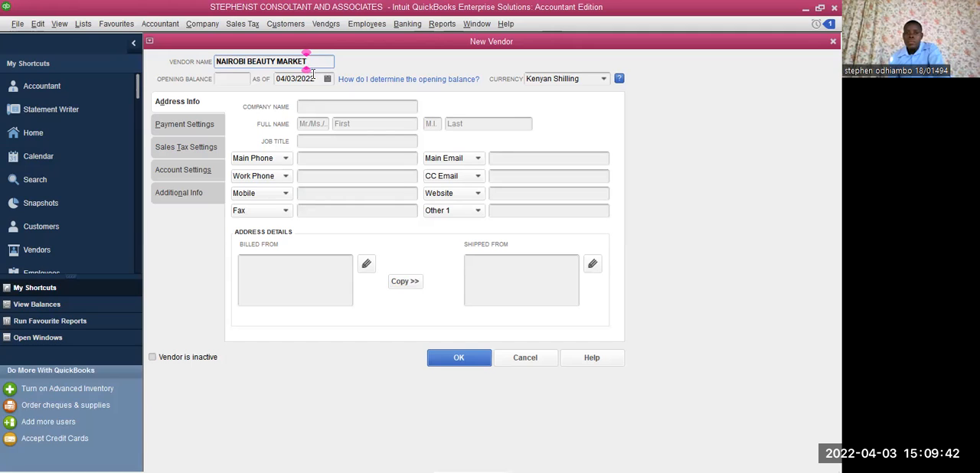
left_click(306, 63)
key("shift+Home")
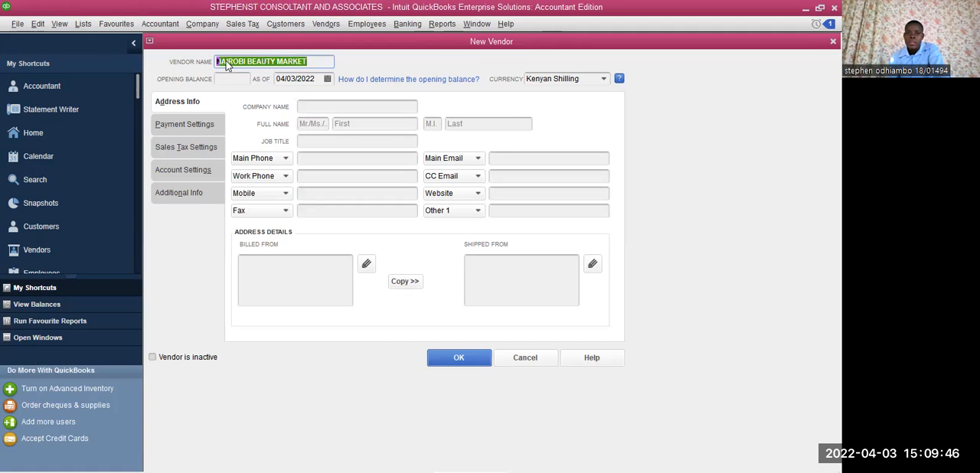
right_click(225, 61)
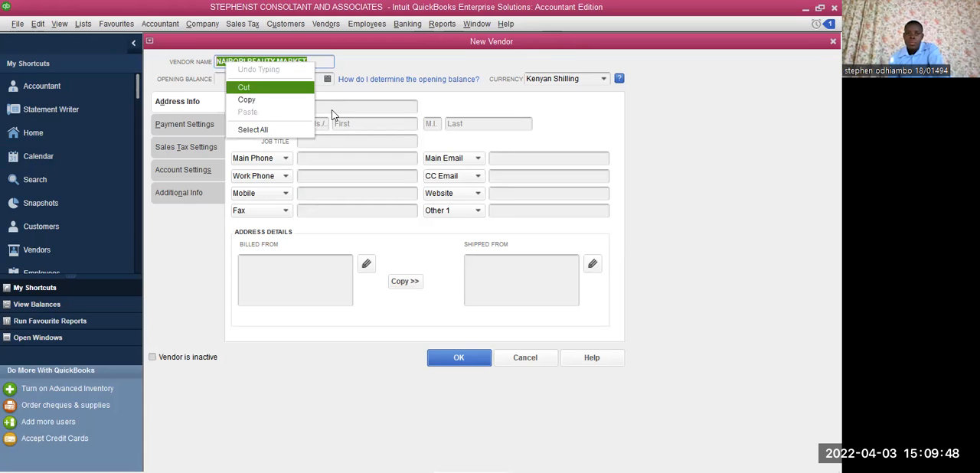
left_click(330, 109)
left_click(331, 111)
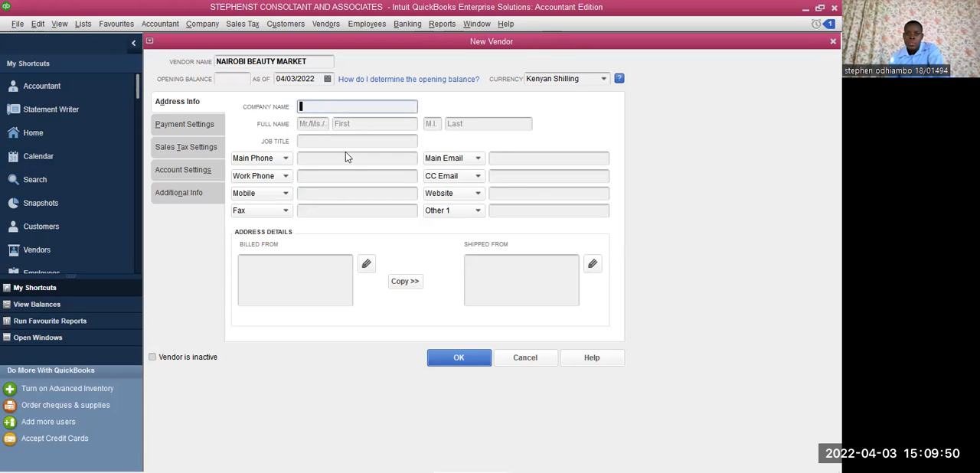
right_click(346, 152)
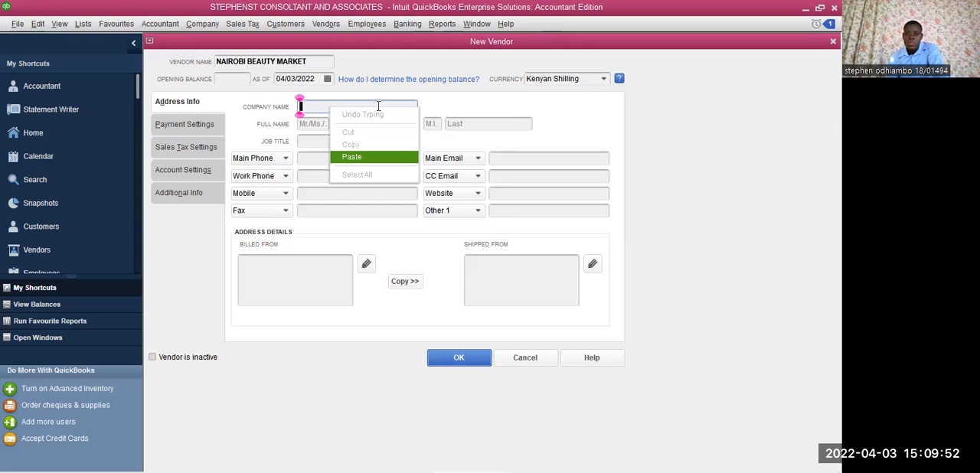
left_click(348, 157)
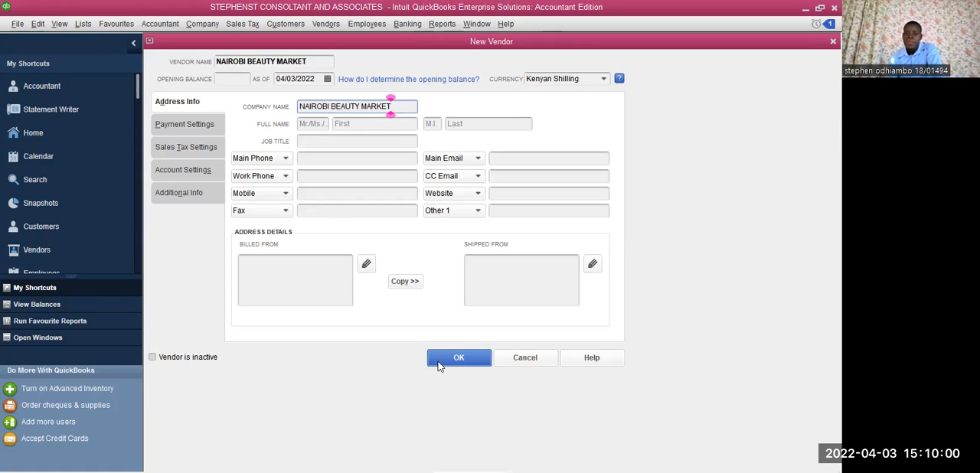
left_click(532, 358)
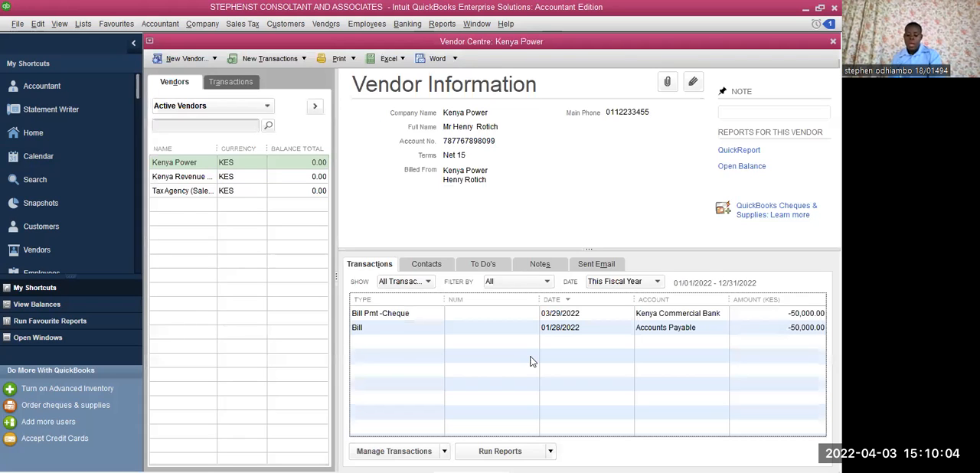